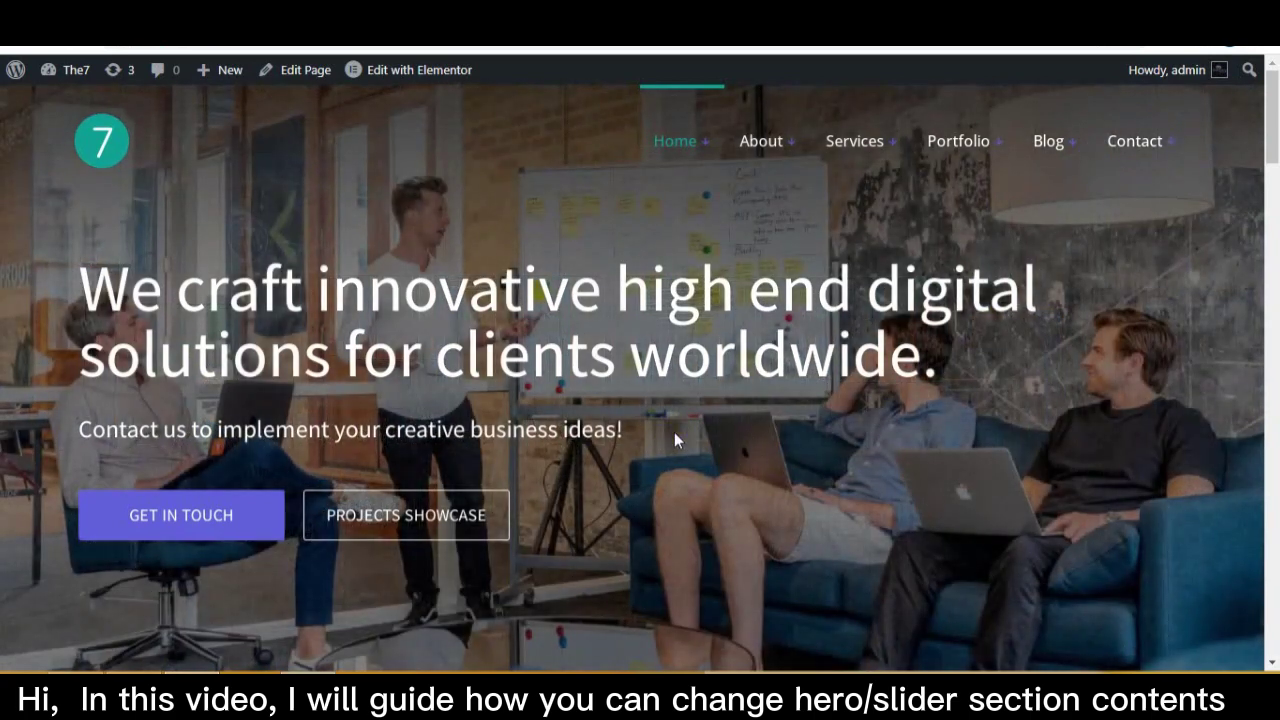
Open the home page in the Elementor editor with the Navigator showing.
mouse_move(1272, 105)
left_mouse_down()
mouse_move(1272, 150)
mouse_move(1272, 108)
left_mouse_up()
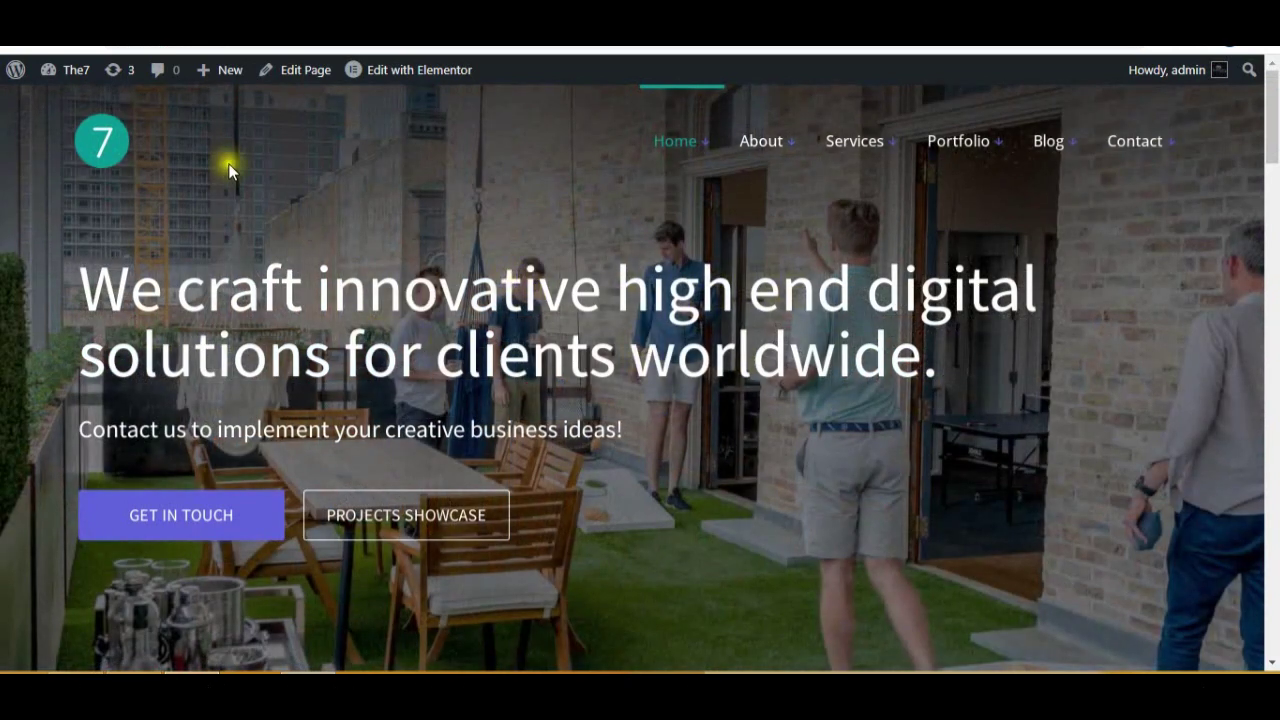
left_click(404, 85)
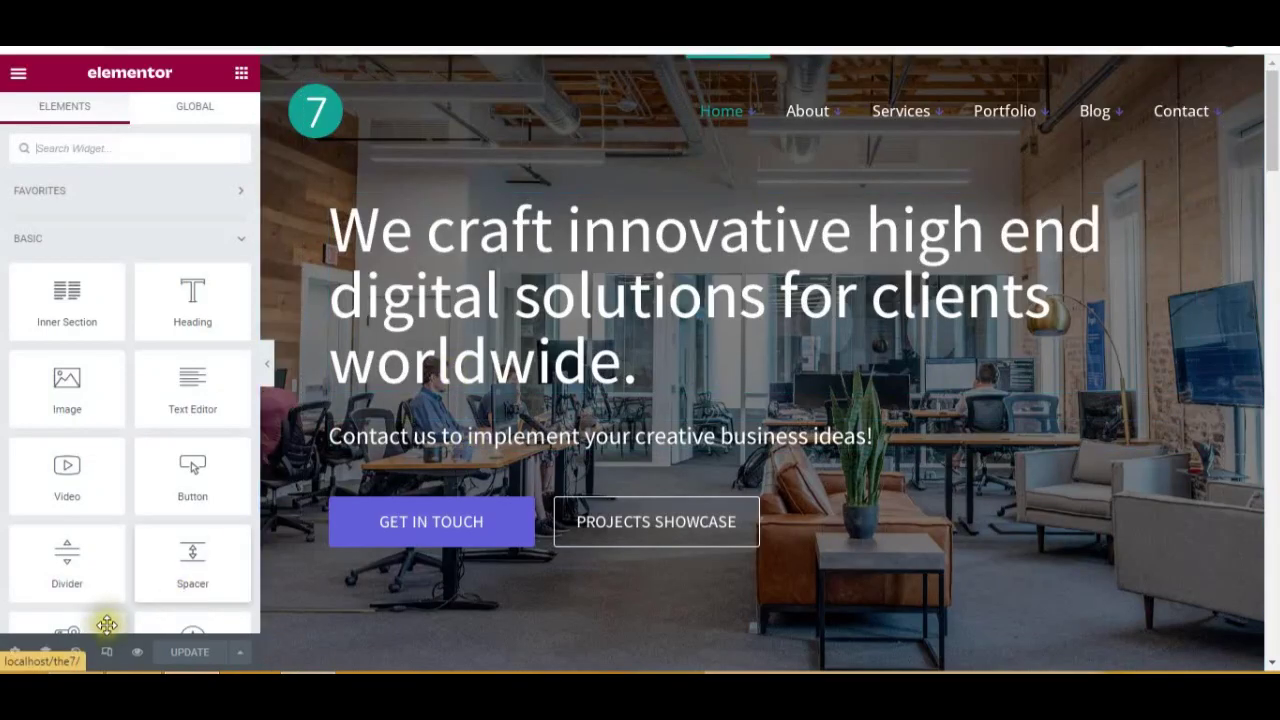
left_click(45, 653)
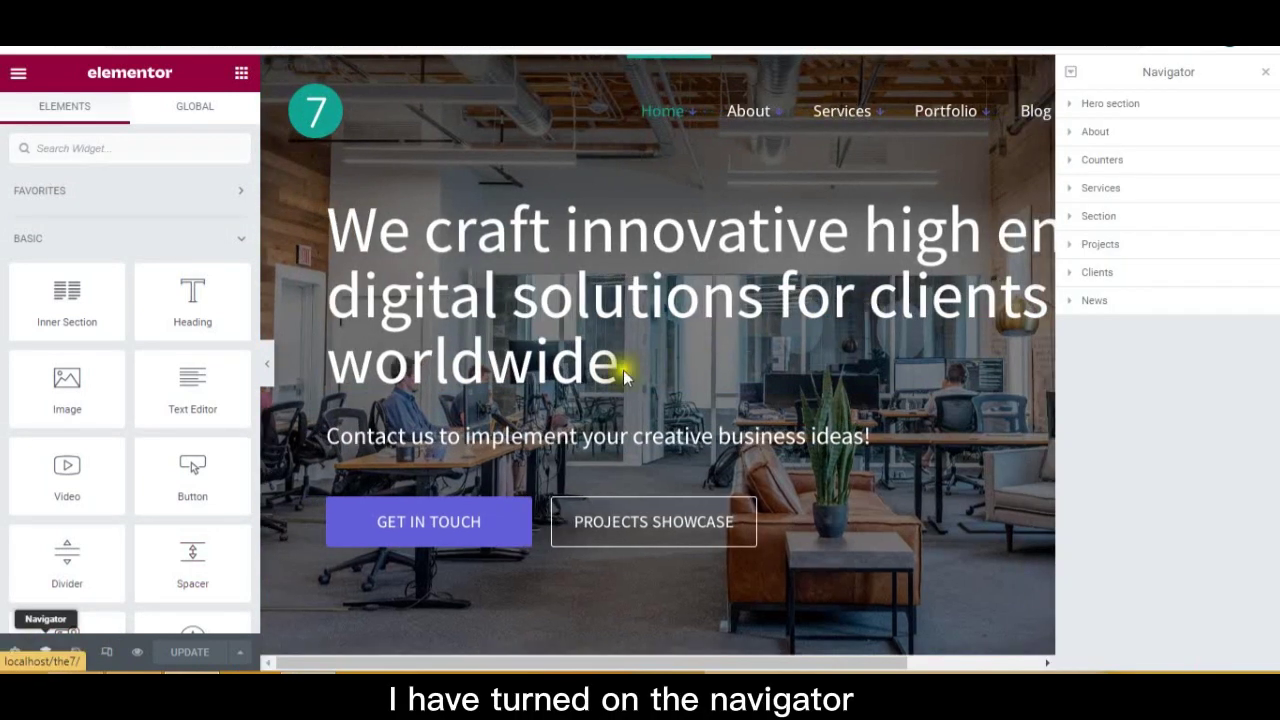
Expand the Hero section and its column to list headings, spacers and two The7 Buttons.
left_click(1126, 110)
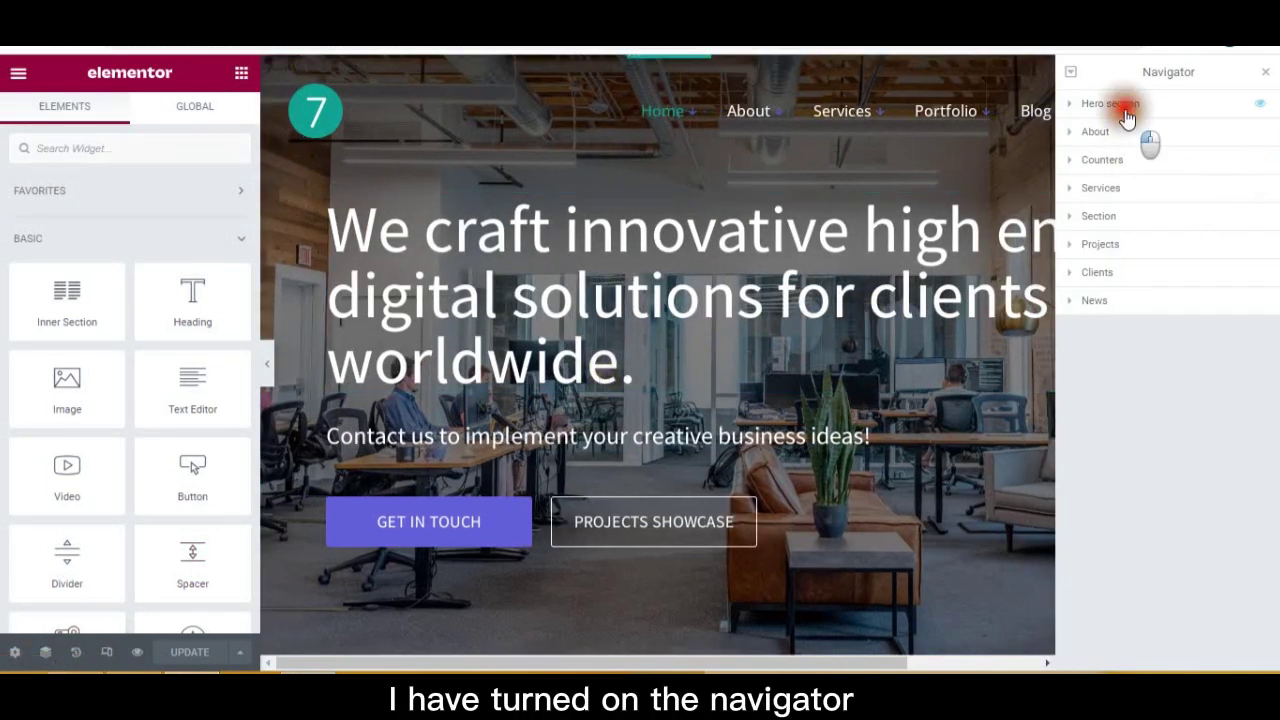
left_click(1077, 100)
left_click(1070, 105)
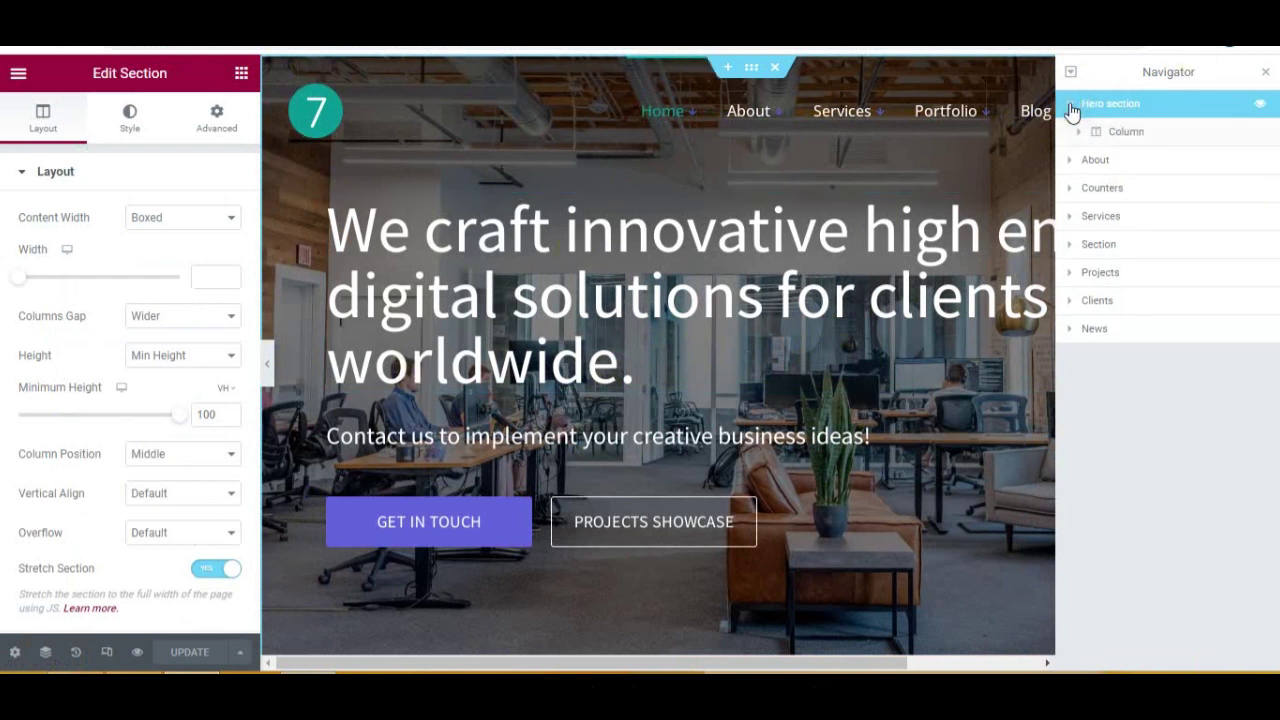
left_click(1131, 135)
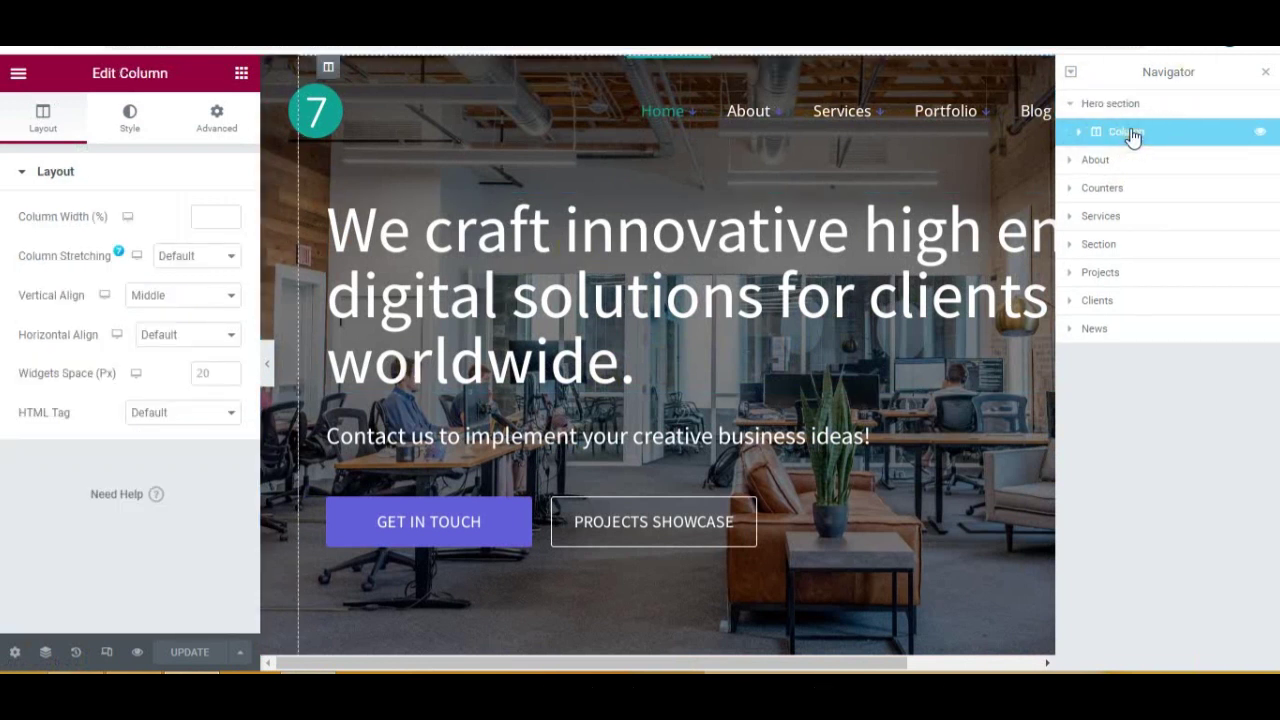
left_click(1078, 132)
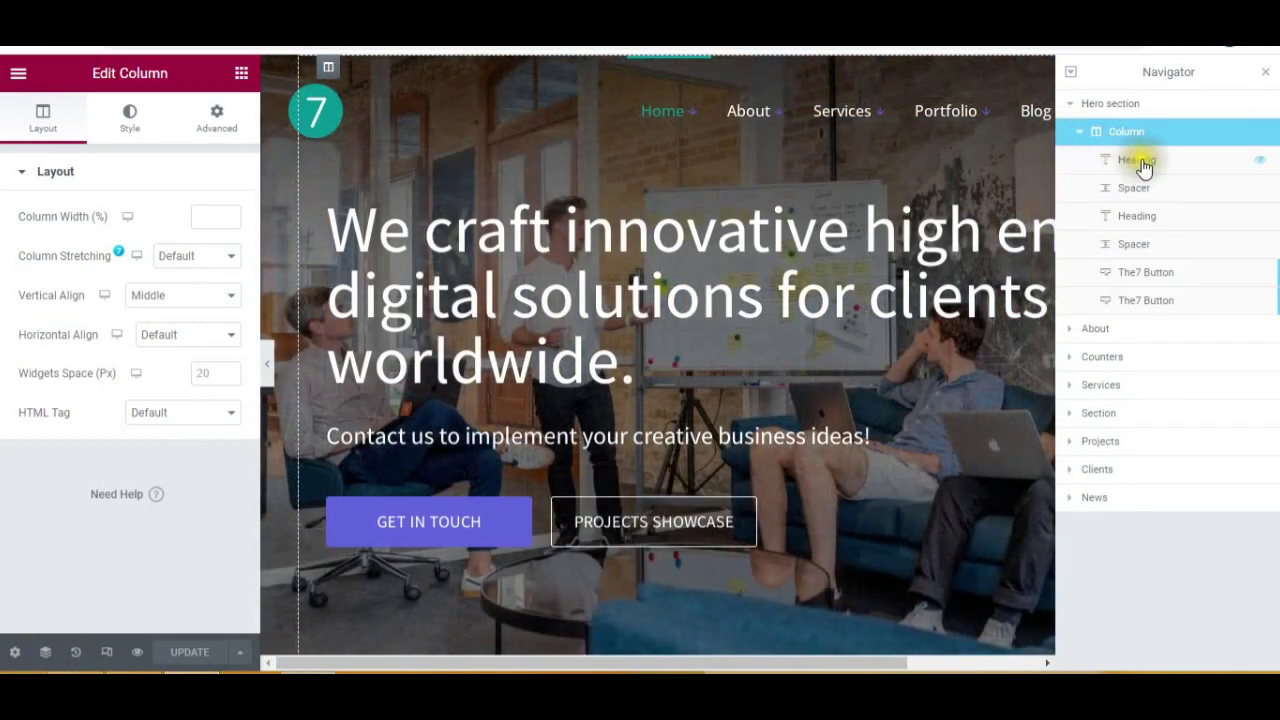
left_click(1140, 161)
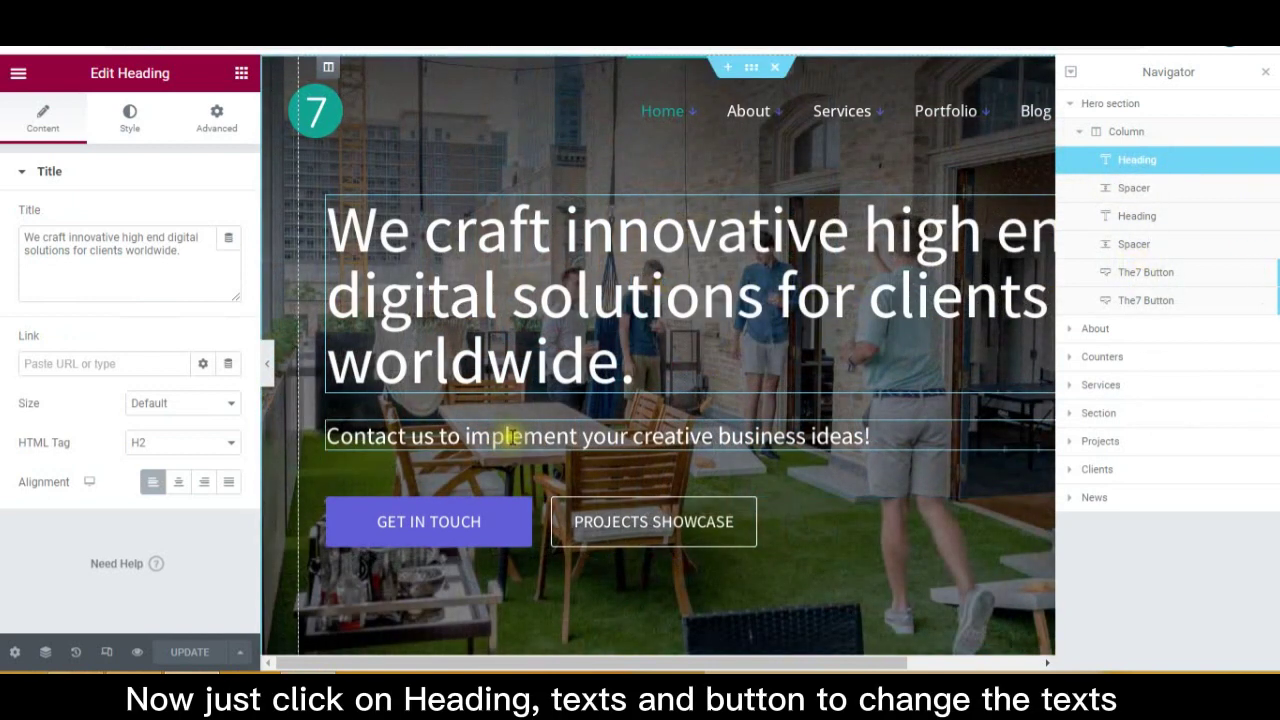
Review the hero heading, subheading, GET IN TOUCH and PROJECTS SHOWCASE widgets, selecting both heading texts.
left_click(512, 437)
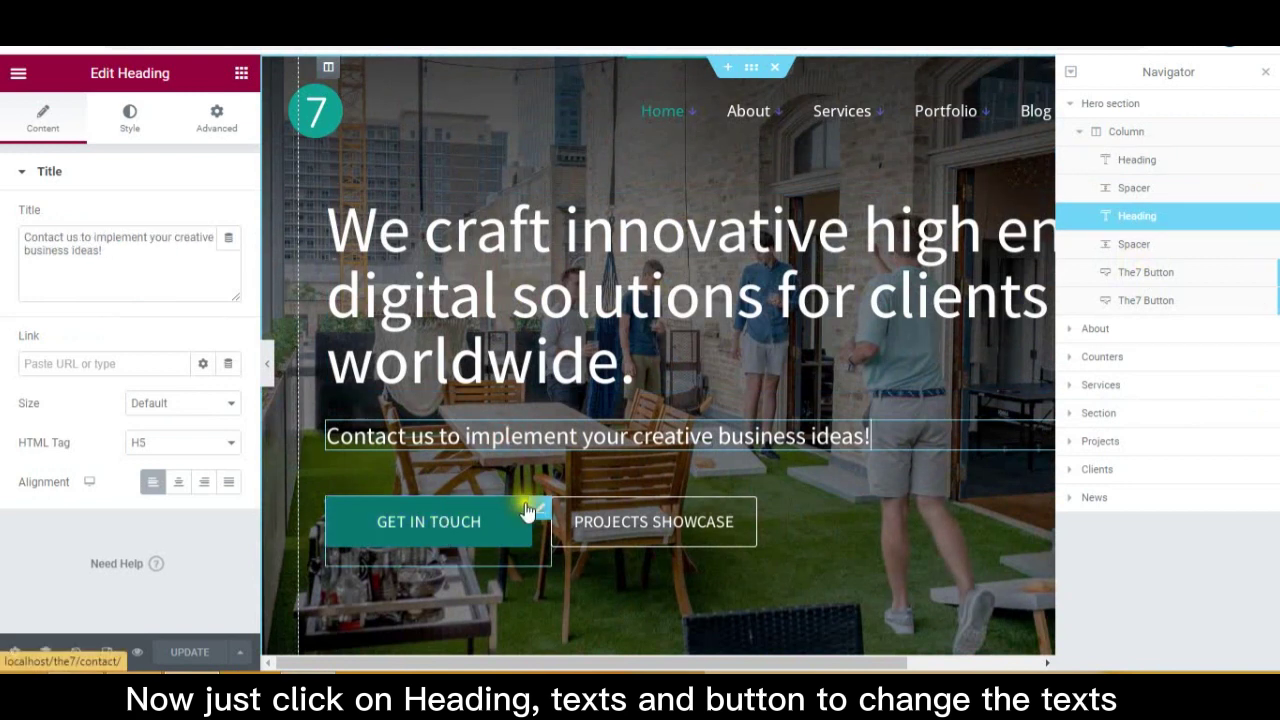
left_click(537, 513)
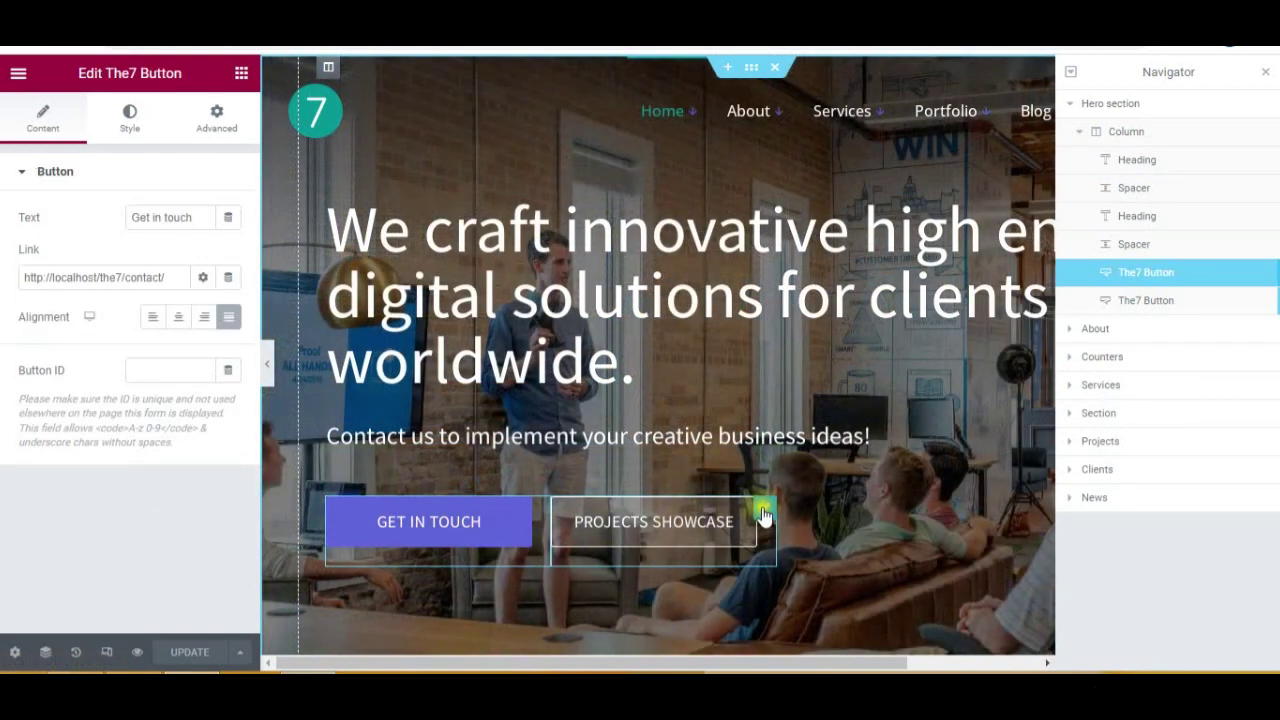
left_click(765, 514)
left_click(510, 292)
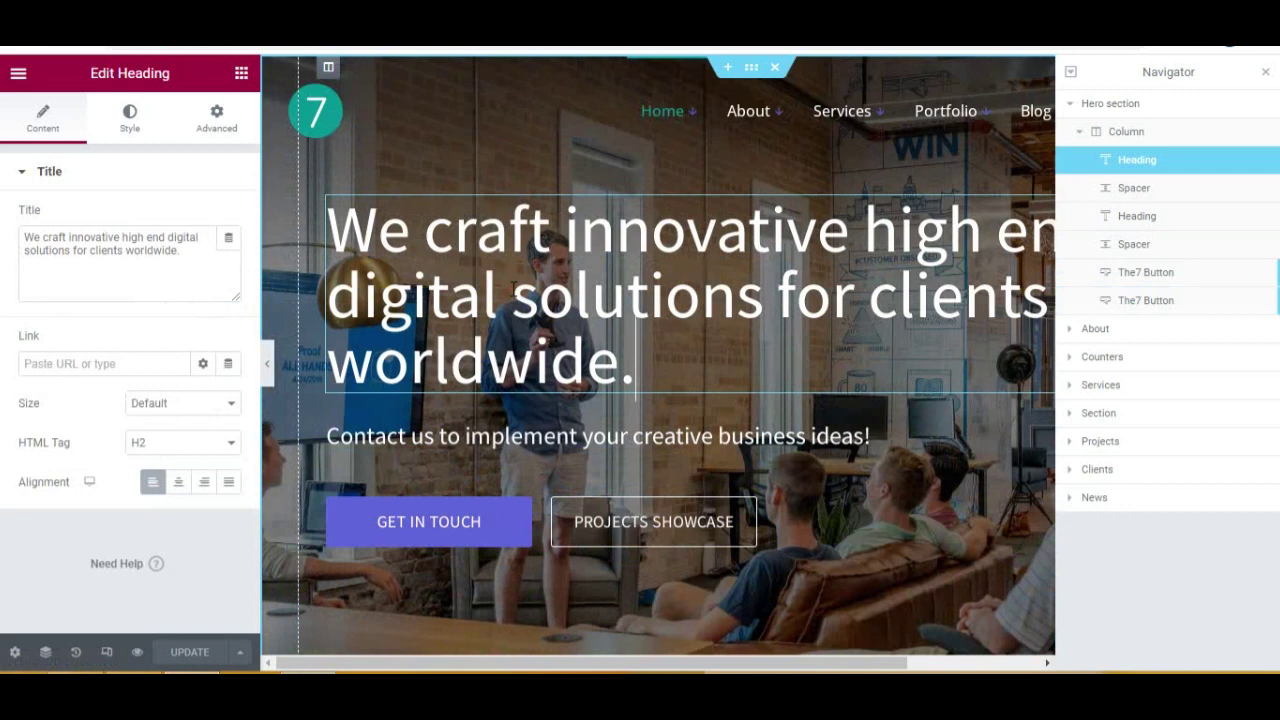
left_click_drag(180, 250, 11, 240)
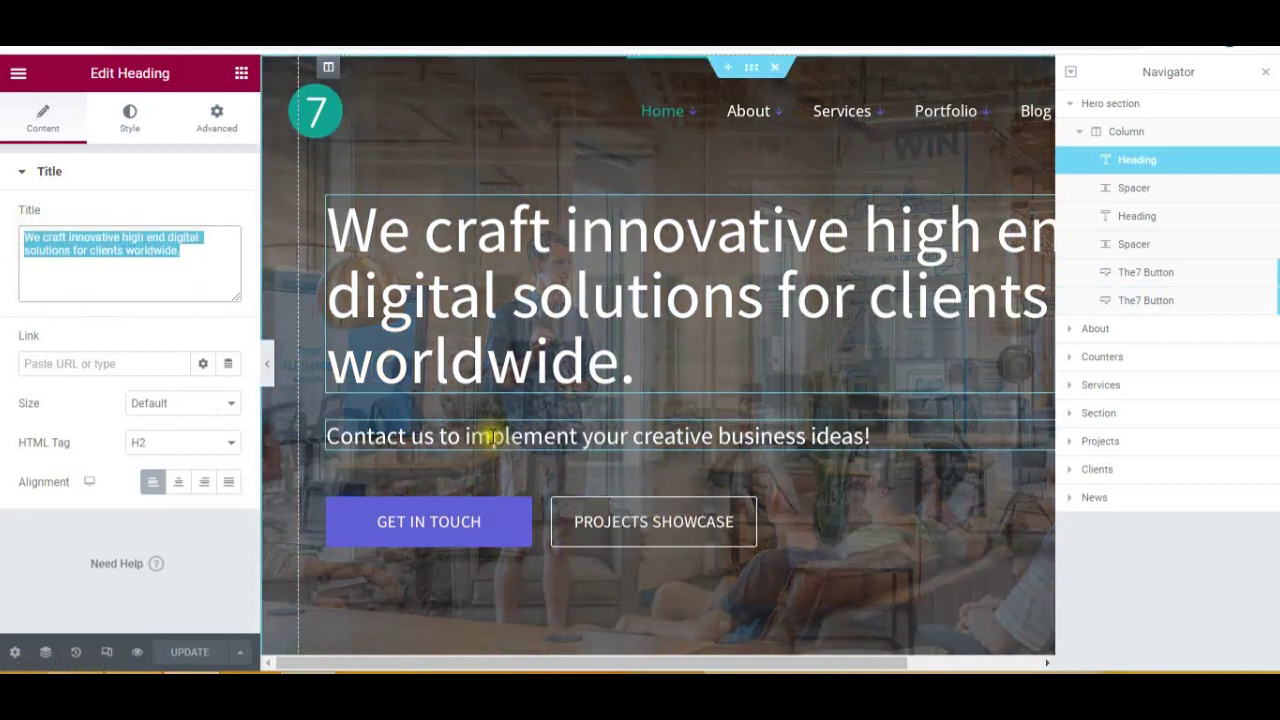
left_click(486, 436)
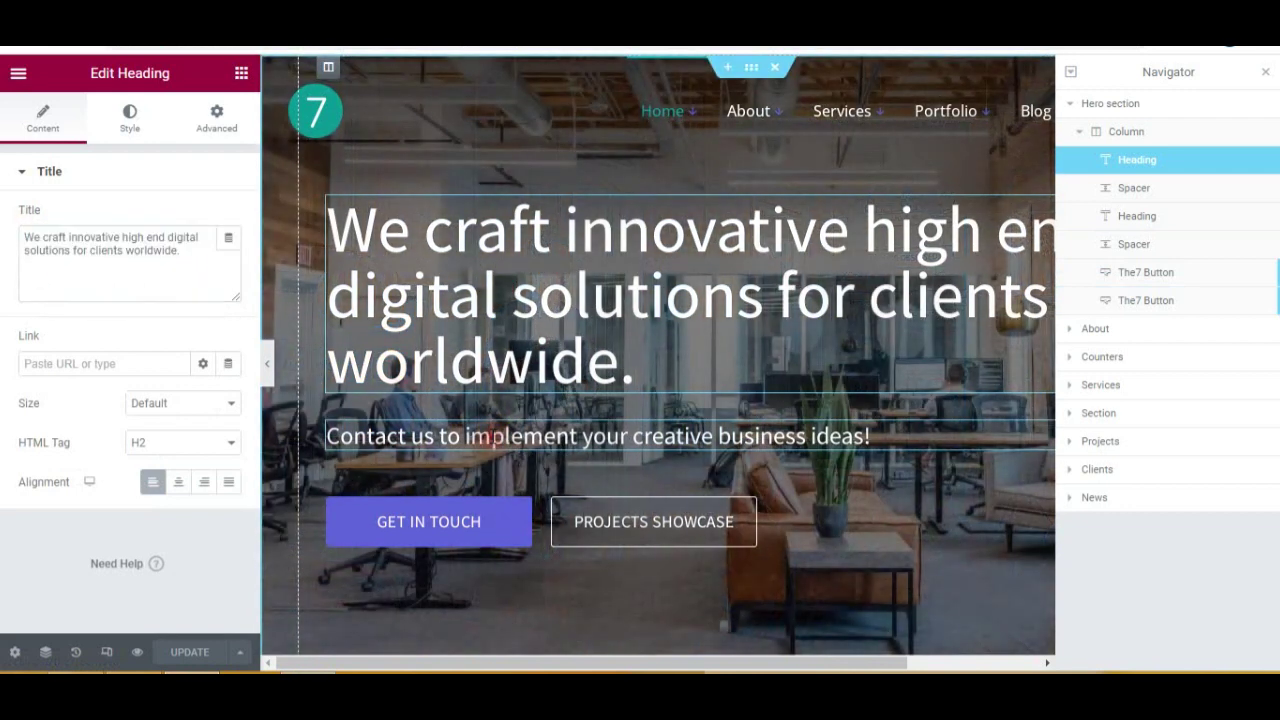
left_click_drag(178, 266, 20, 240)
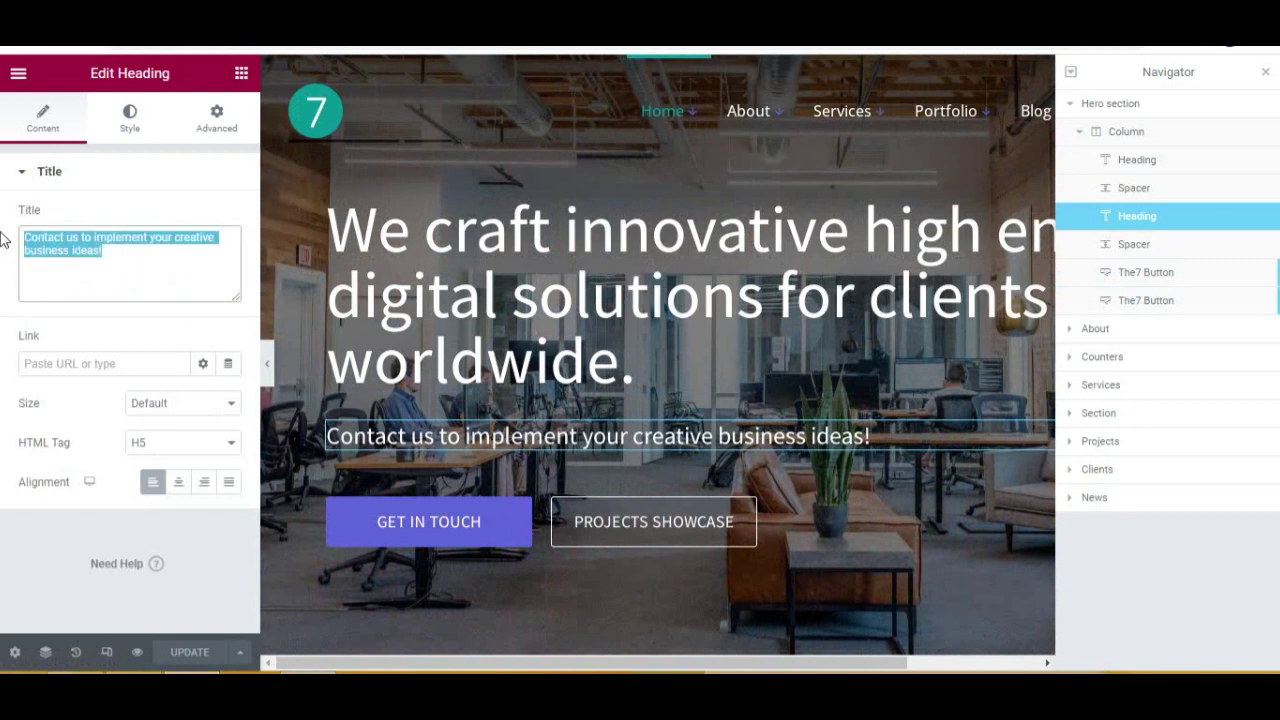
left_click(532, 517)
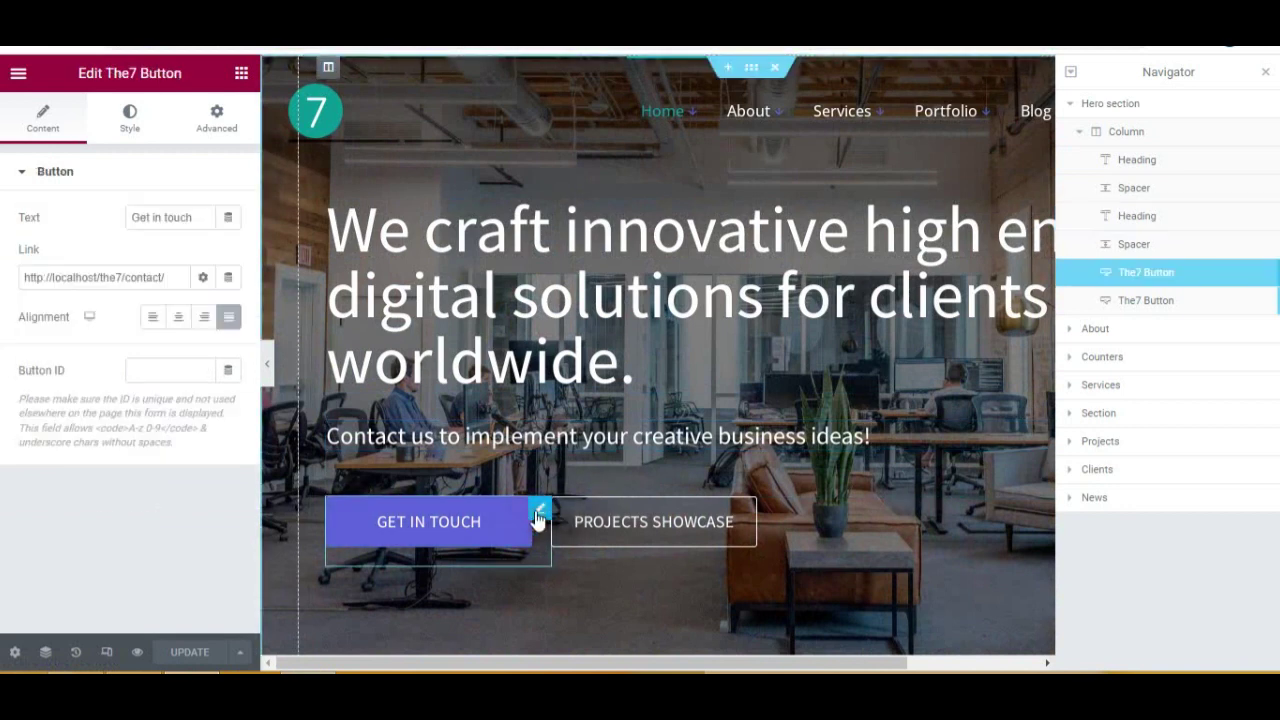
left_click(757, 520)
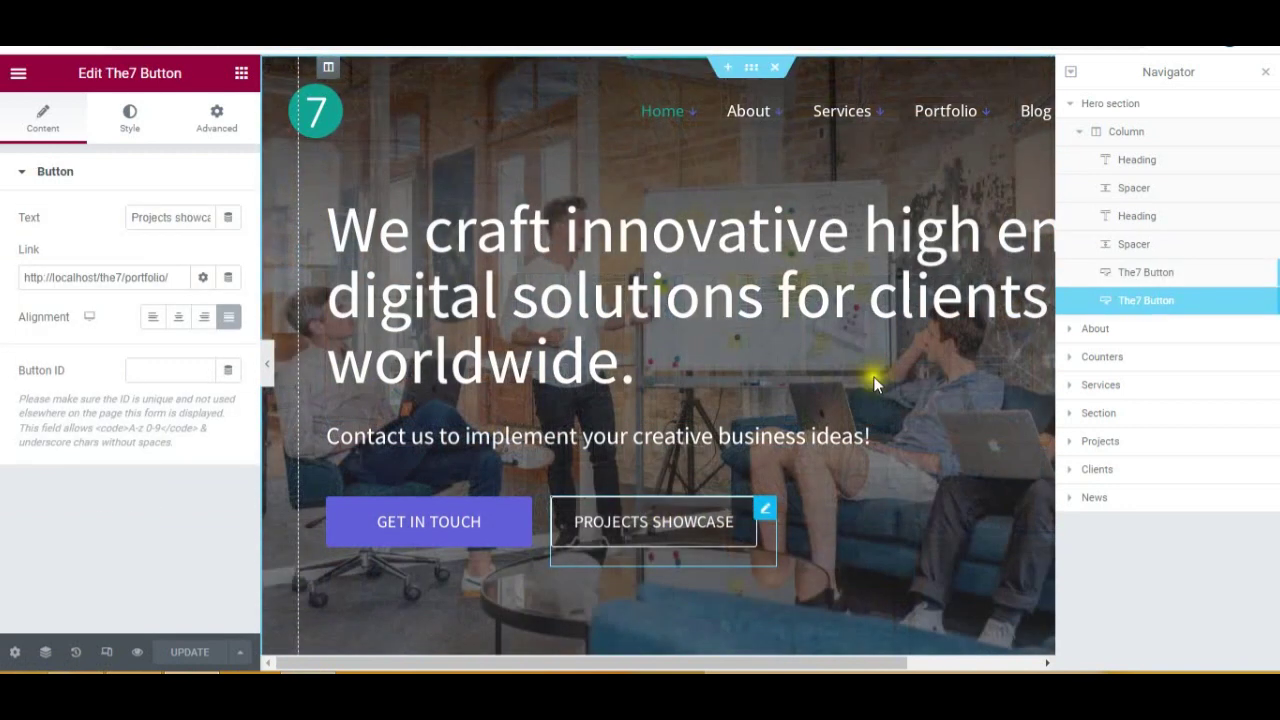
Inspect the Hero section's four-image slideshow background (5000 ms, Fade), then close the Navigator.
left_click(1127, 107)
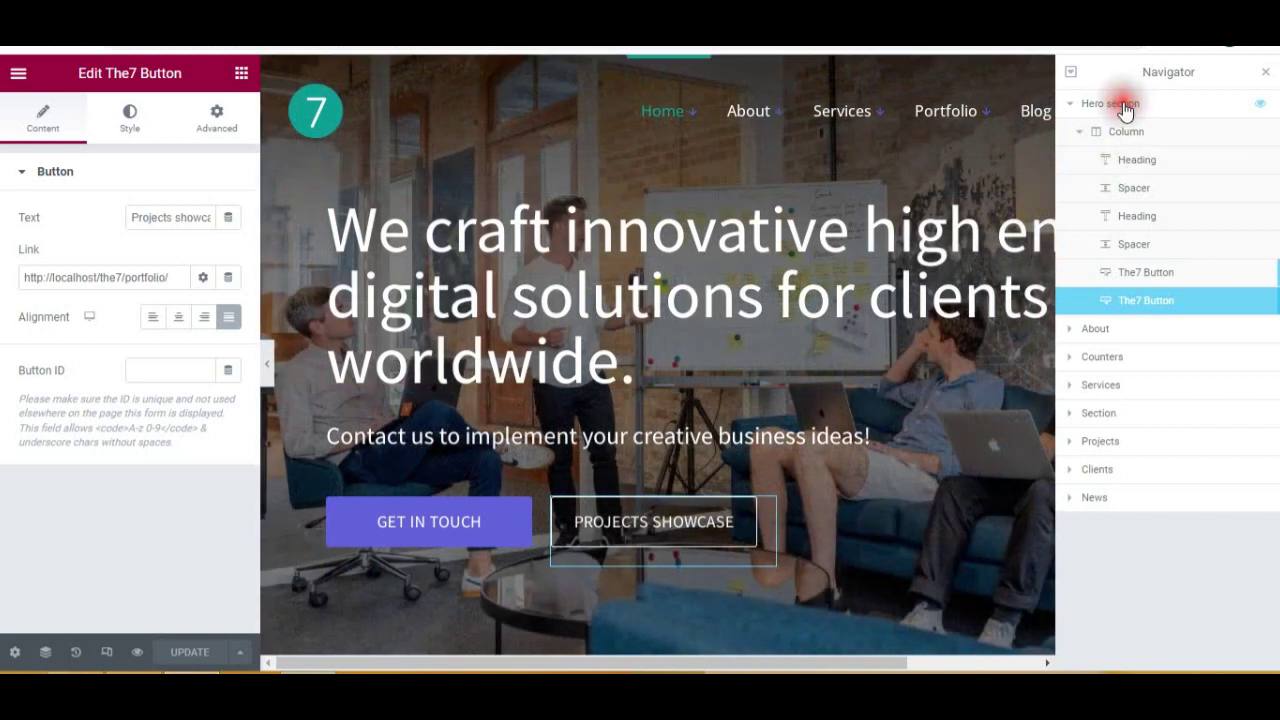
left_click(126, 127)
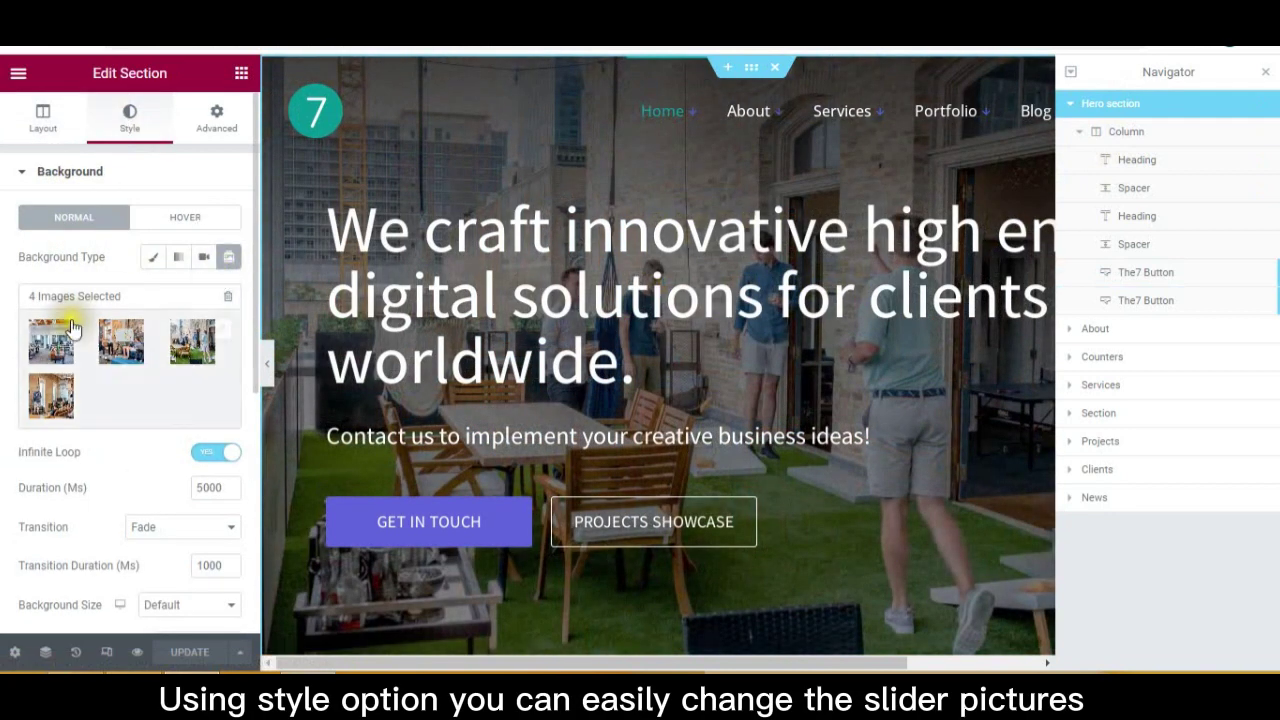
left_click(221, 339)
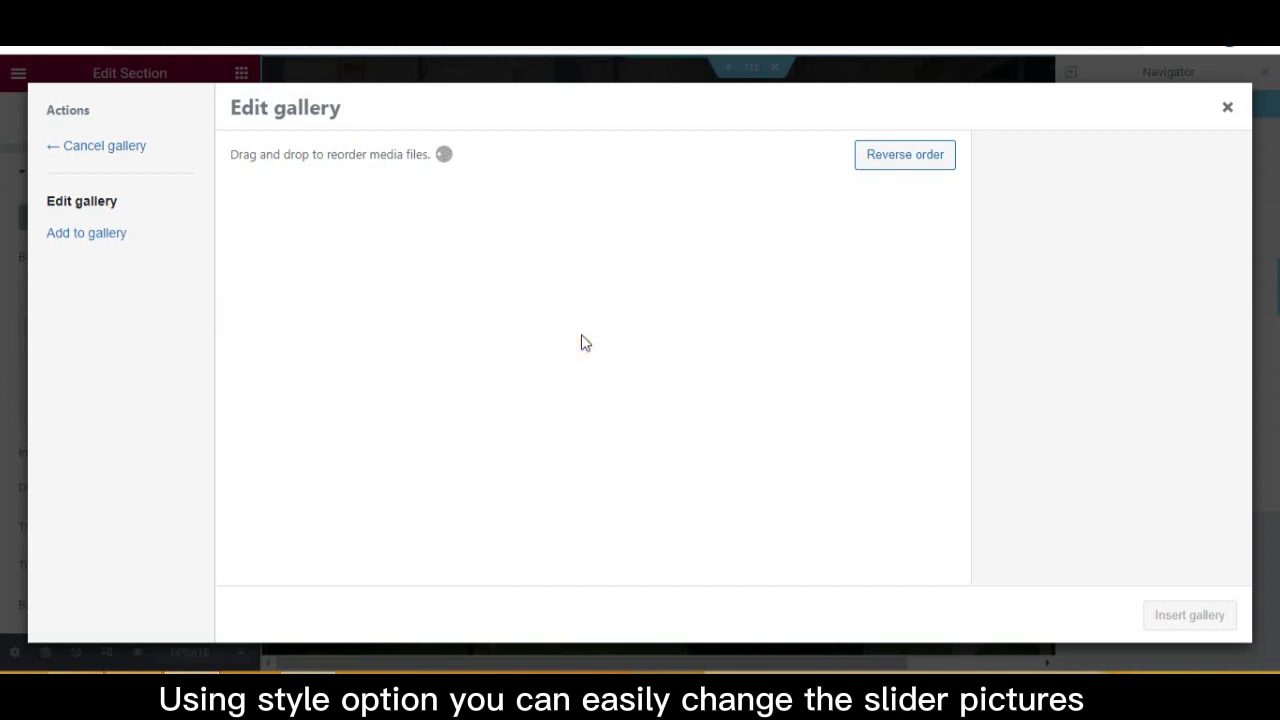
left_click(1229, 110)
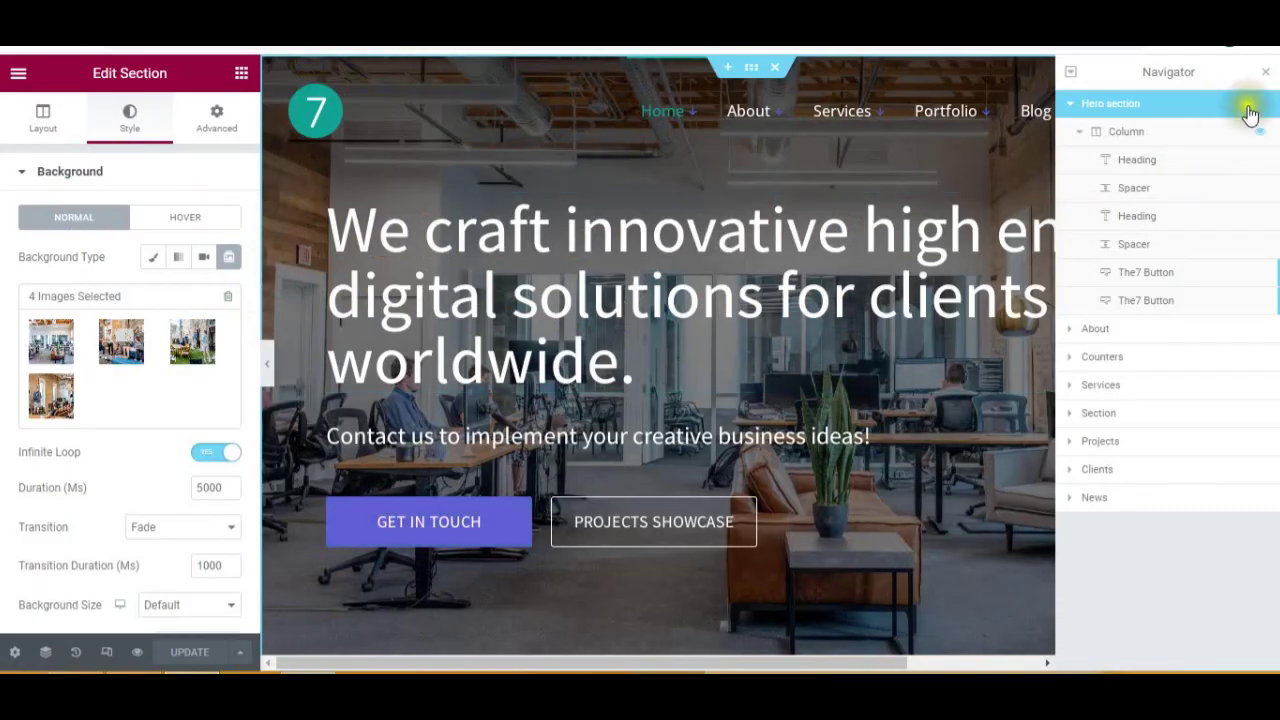
left_click(1265, 72)
Save the Elementor page and advance the Seven Business front-page slider by two slides.
left_click(242, 658)
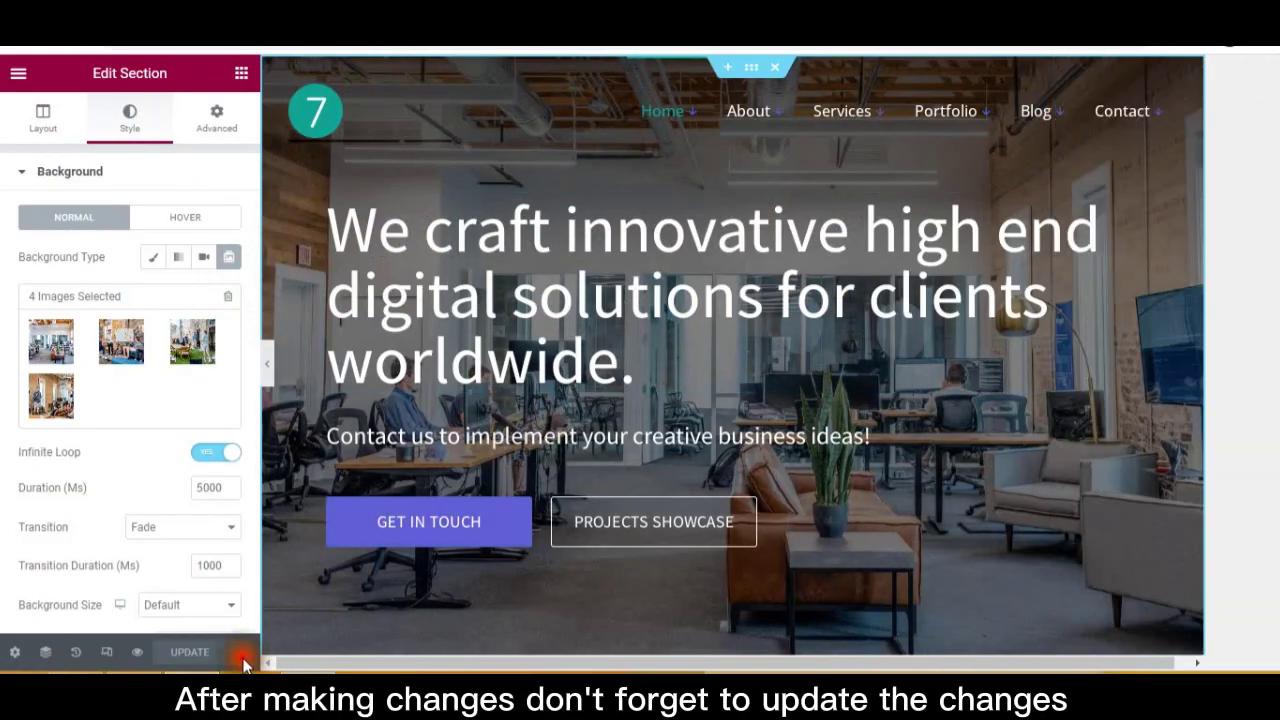
left_click(191, 658)
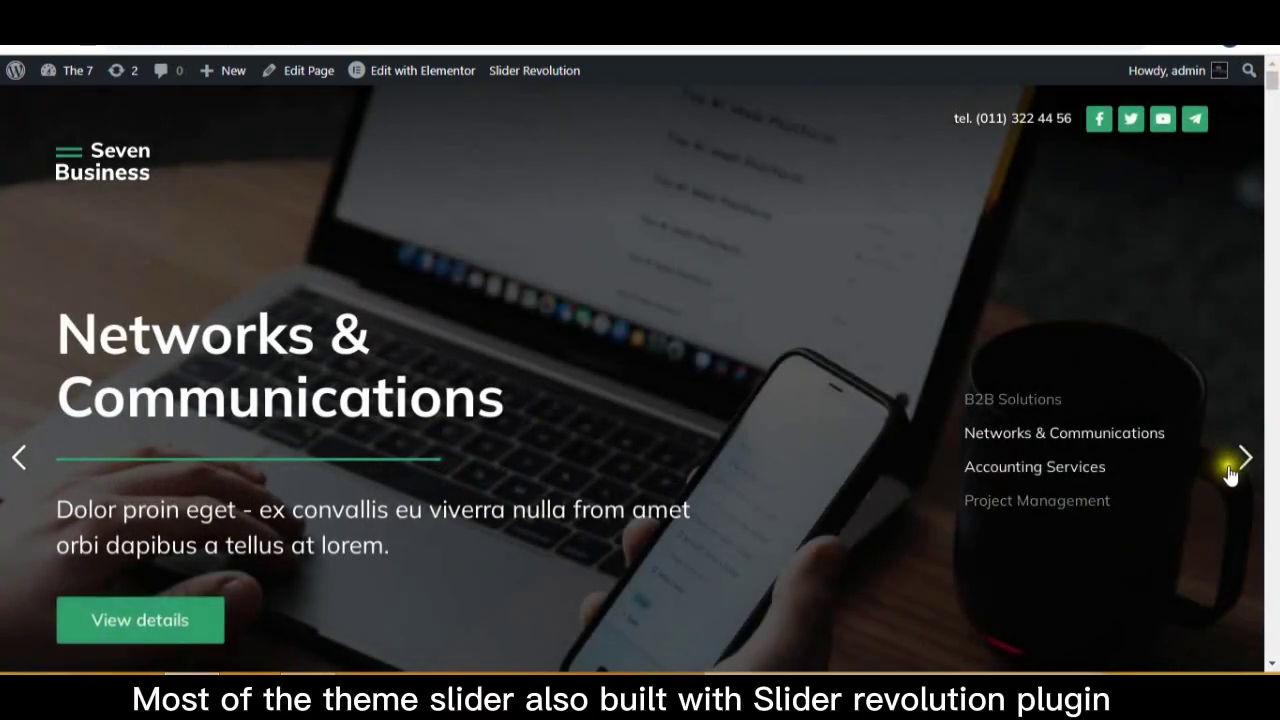
left_click(1245, 460)
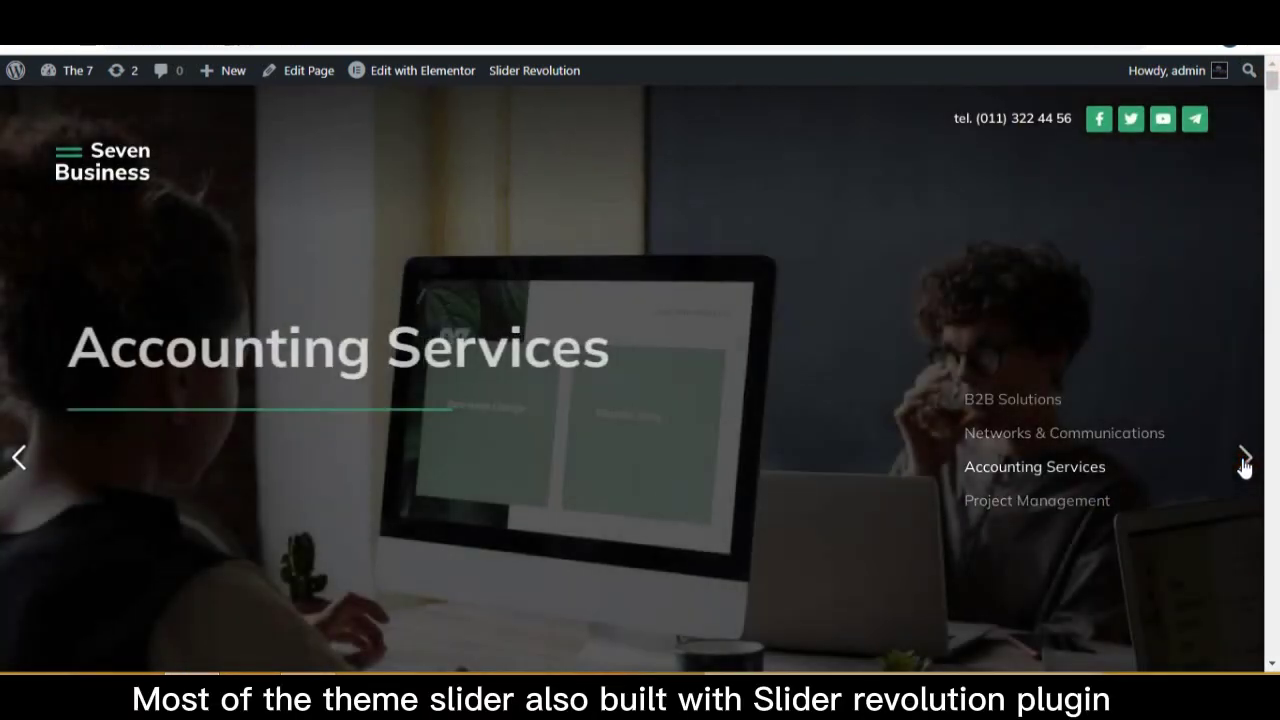
left_click(1245, 460)
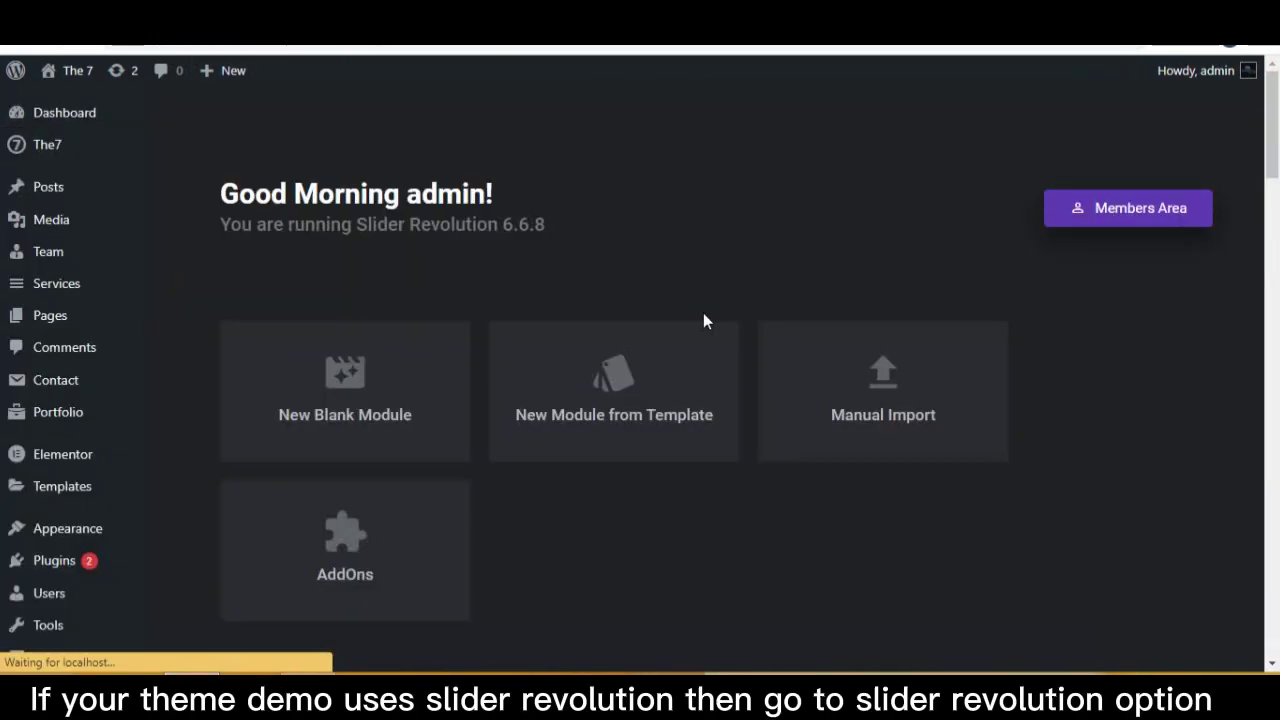
Open the the7-elementor-business-one-page module in the slide editor and shrink the timeline panel.
left_click_drag(1273, 117, 1275, 183)
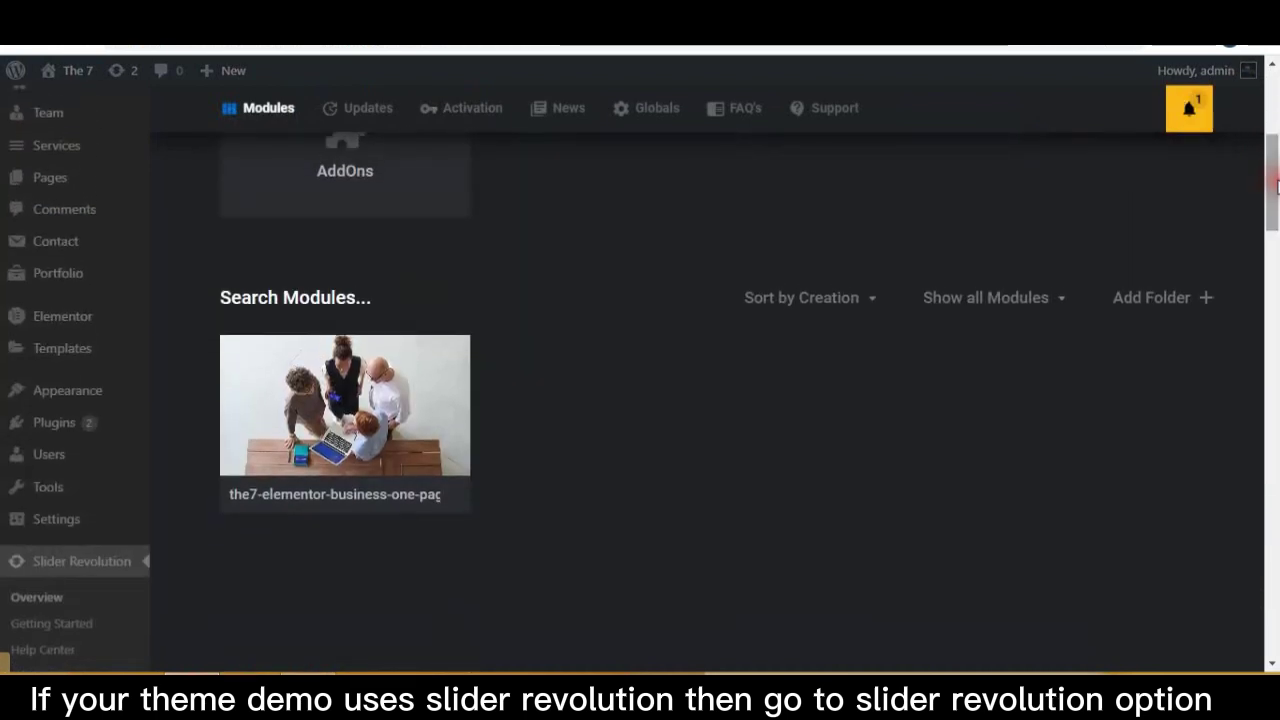
mouse_move(277, 391)
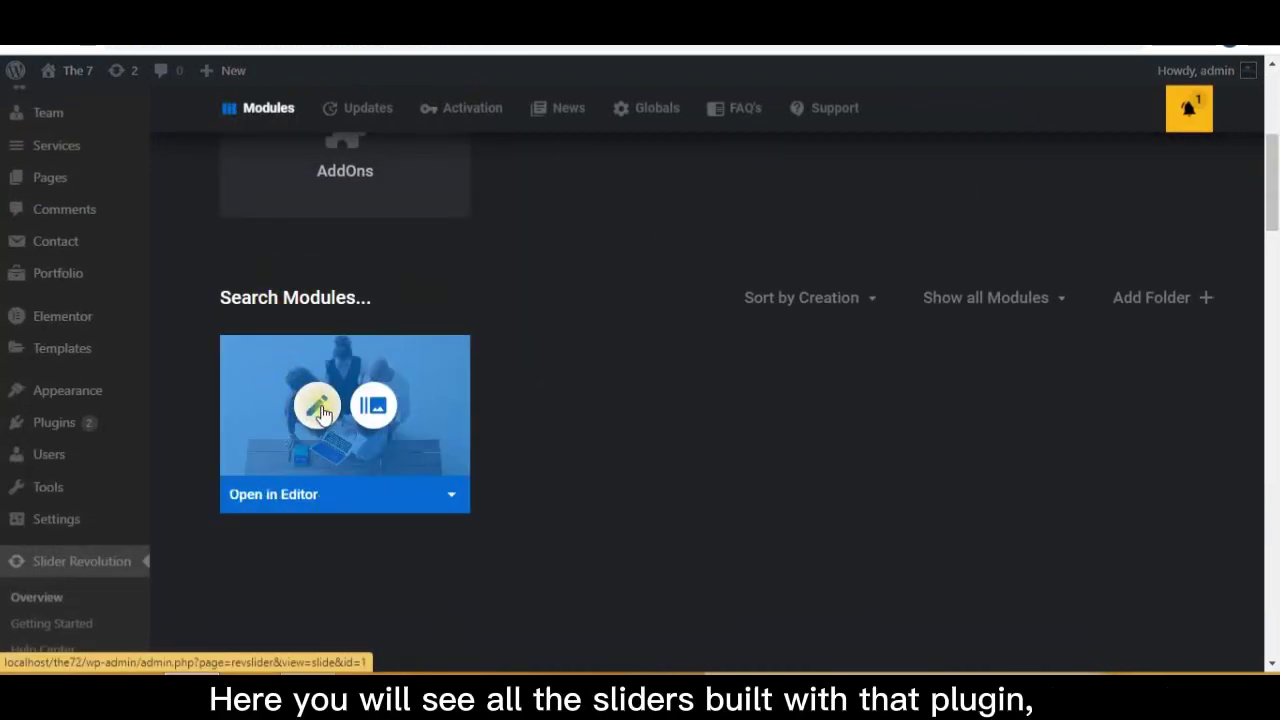
left_click(318, 408)
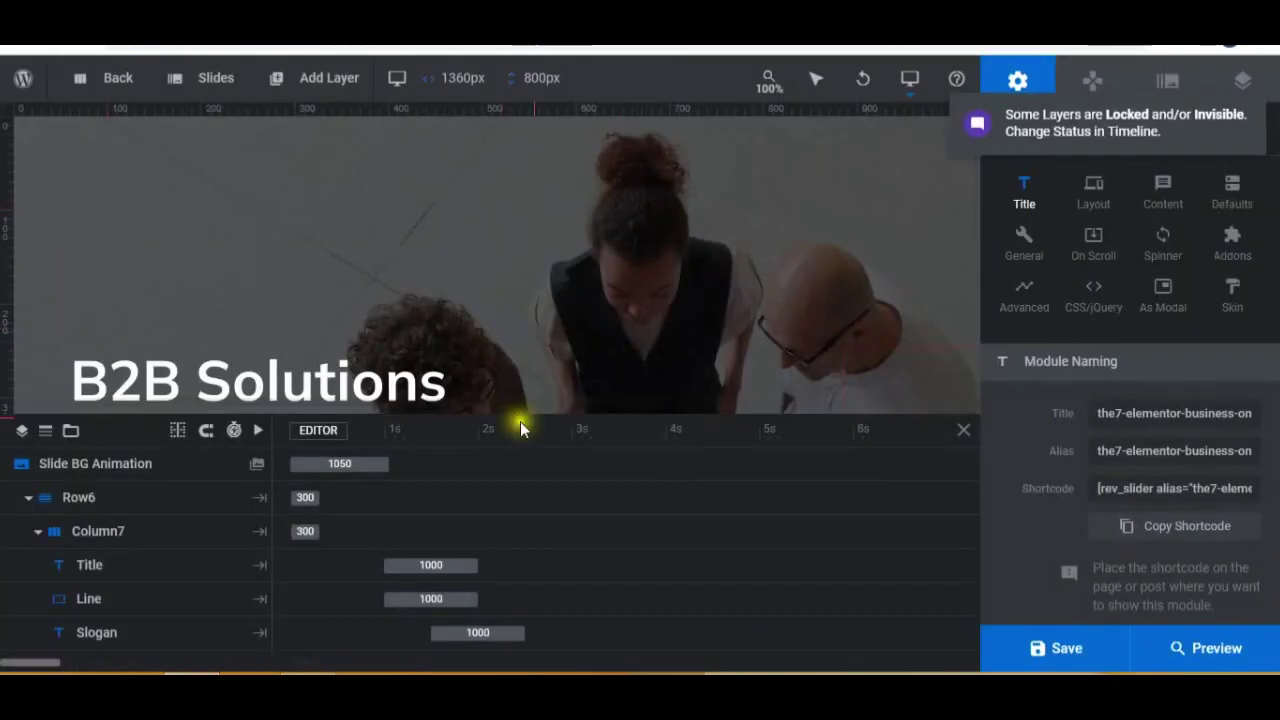
left_click_drag(522, 412, 543, 604)
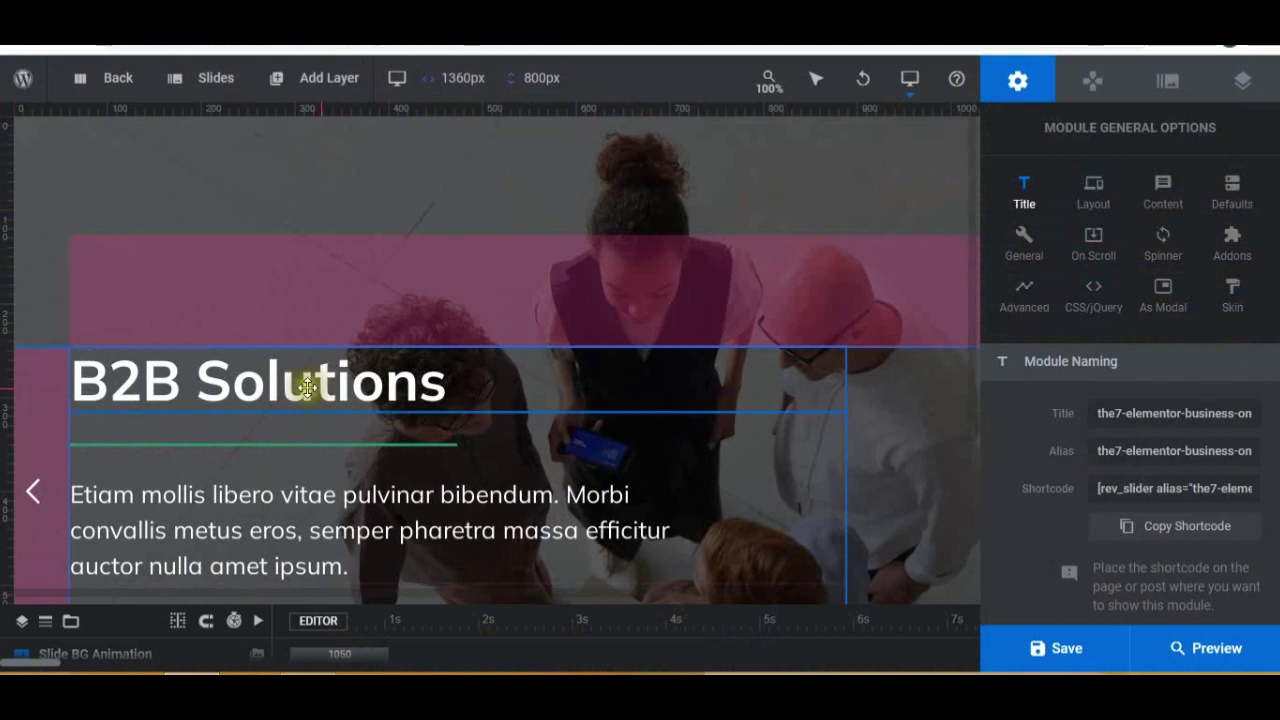
Replace the 'B2B Solutions' title layer text with 'ADD YOUR HEADING'.
left_click(307, 388)
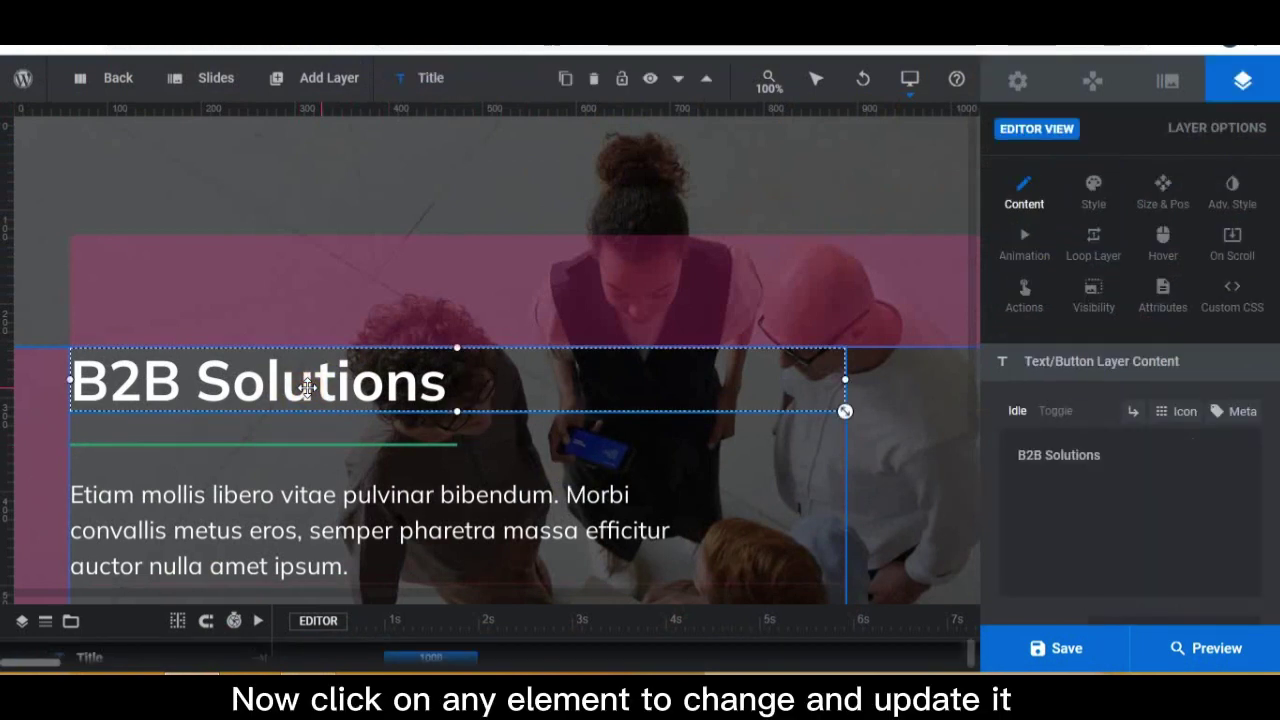
left_click(1164, 472)
left_click_drag(1164, 472, 1018, 458)
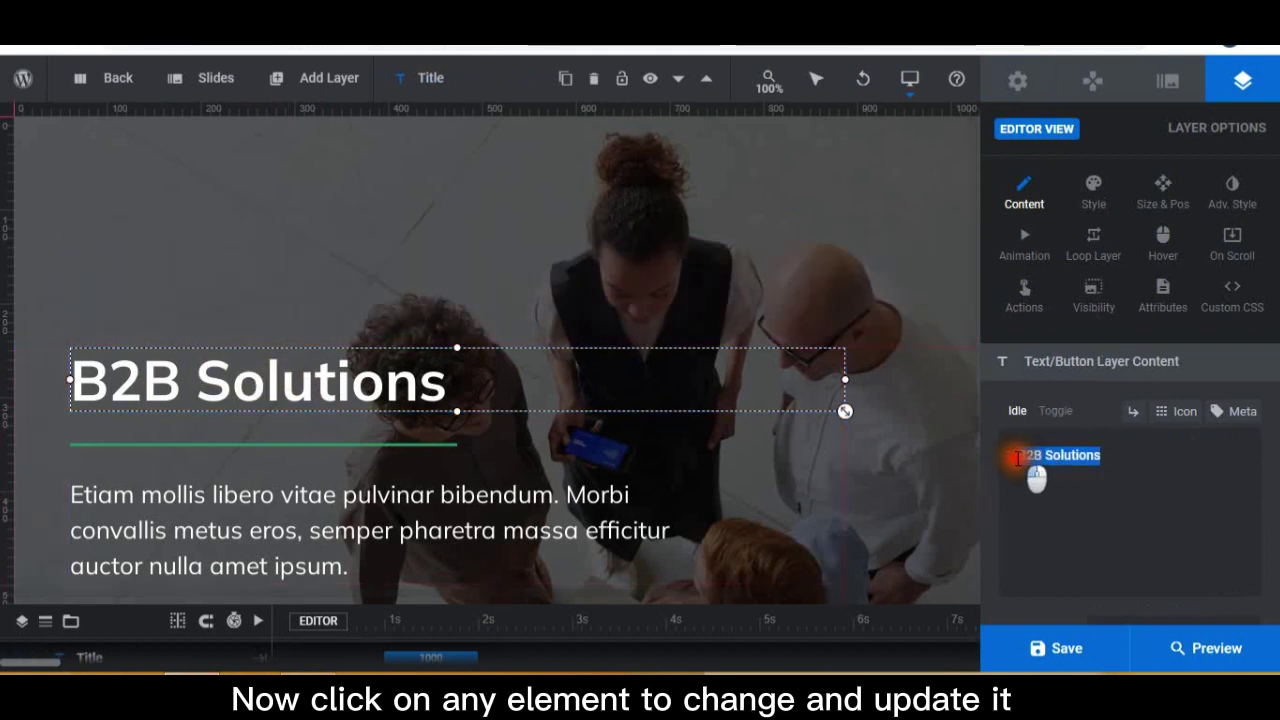
type("ADD YOUR H")
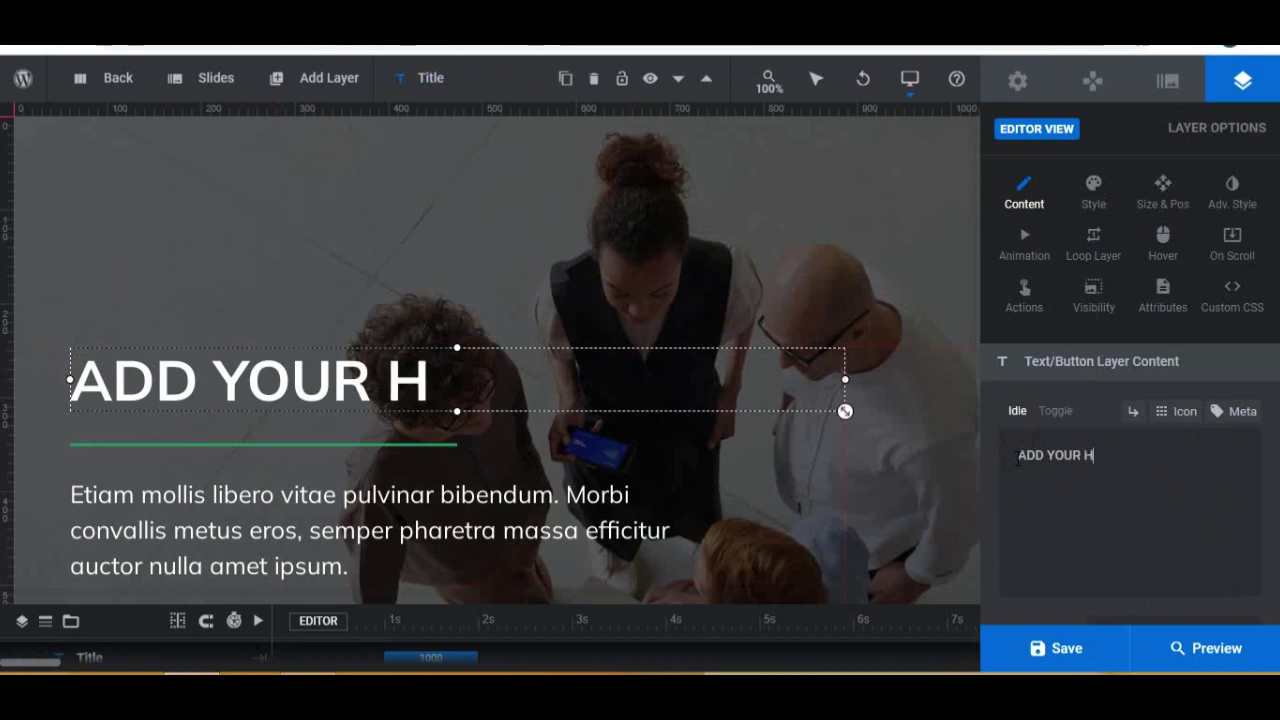
type("EADING")
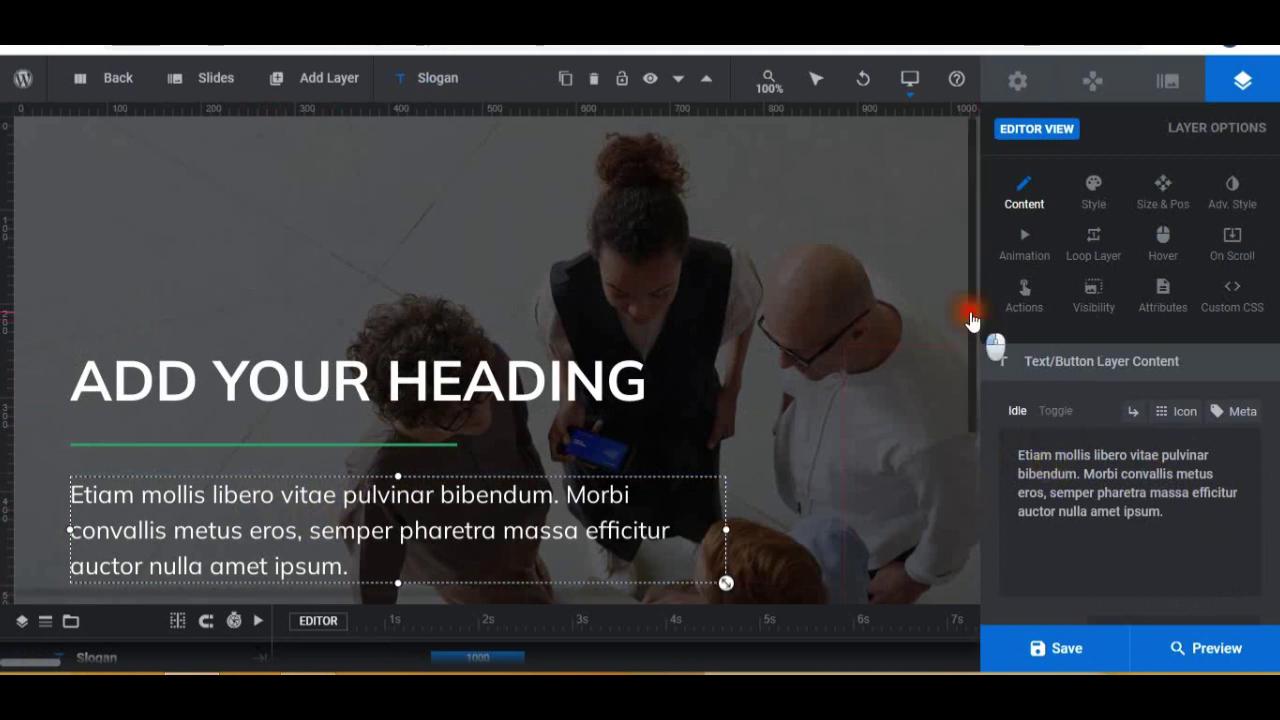
scroll(972, 330, "down", 4)
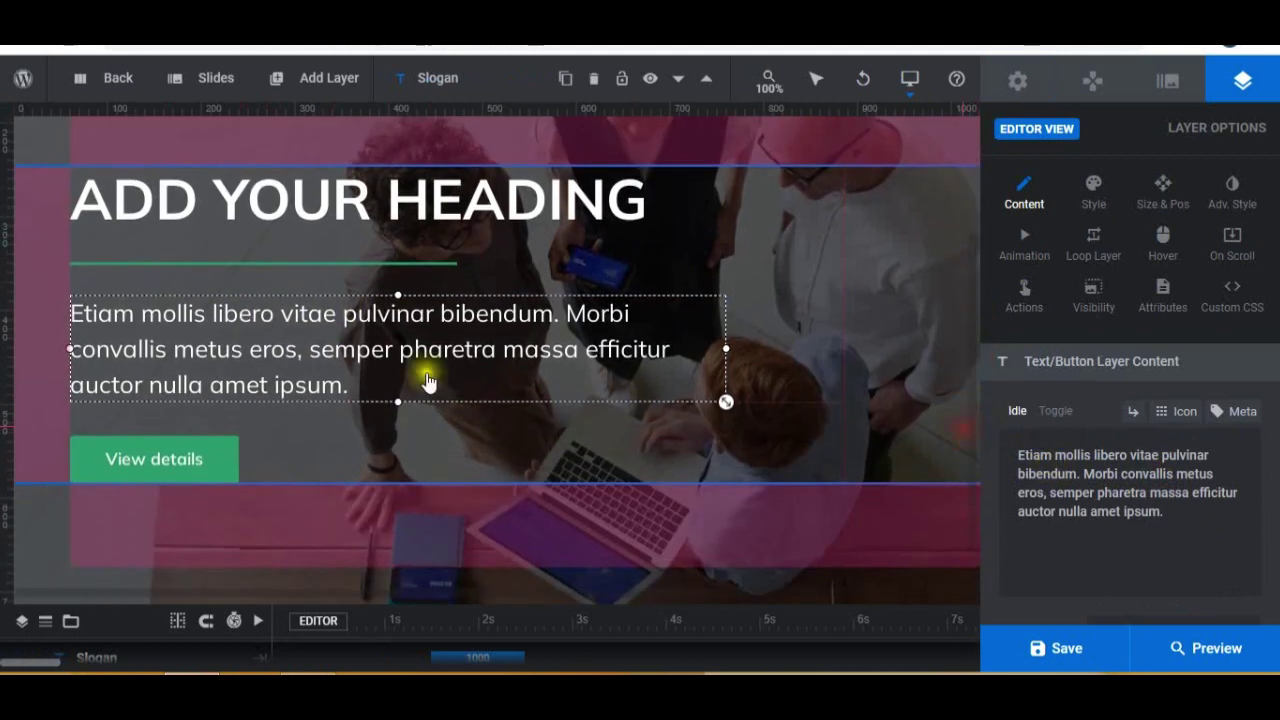
Change the 'View details' button text to 'CONTACT US' and save the slide.
left_click(207, 462)
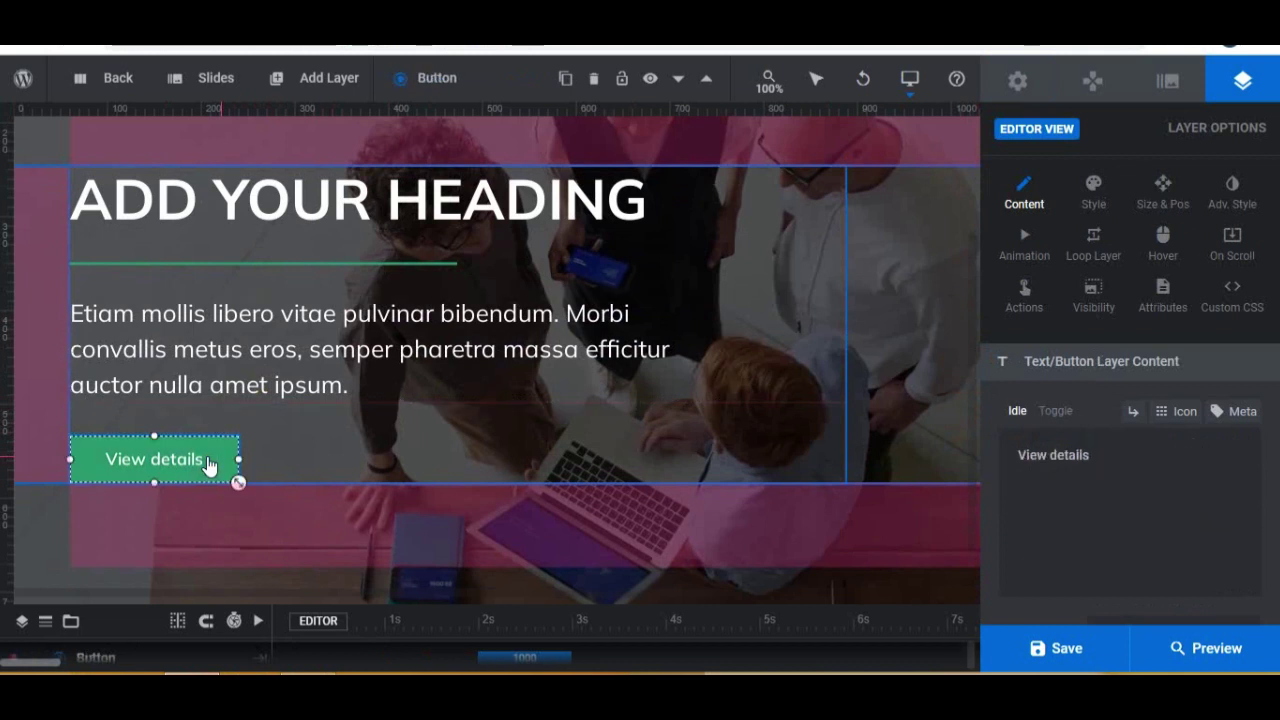
left_click_drag(1092, 456, 1024, 458)
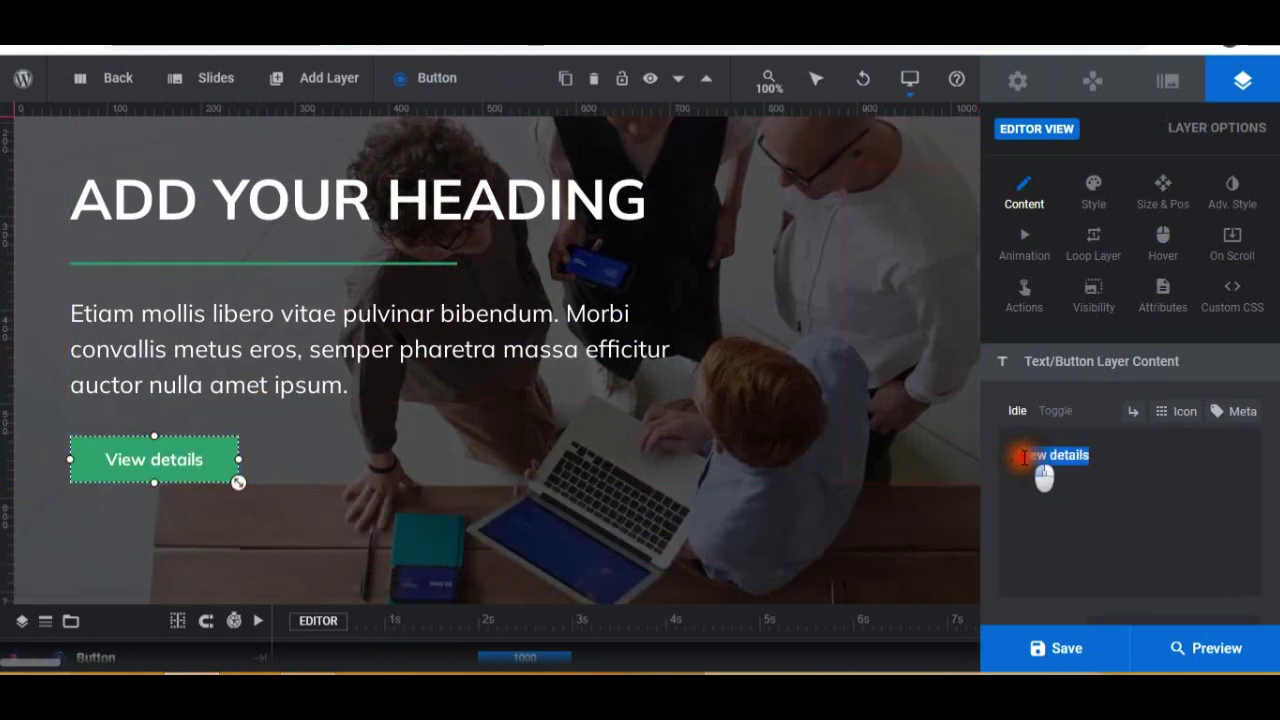
type("CONTACT US")
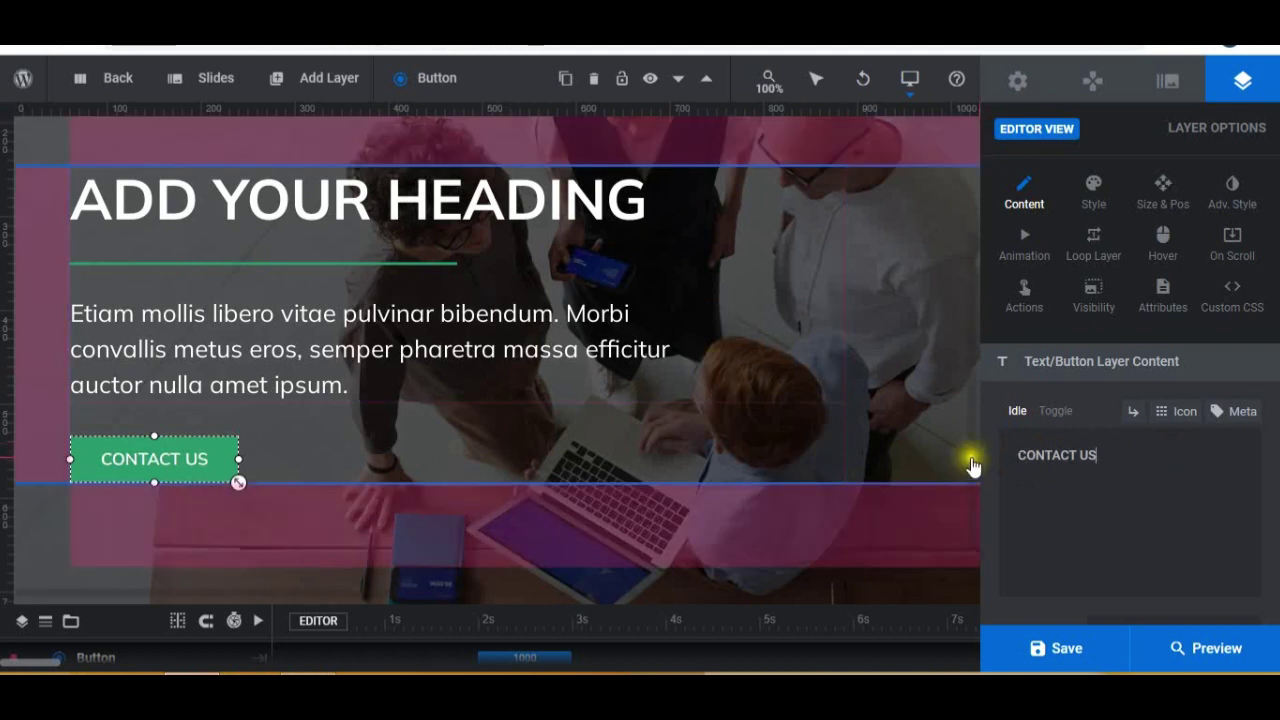
scroll(970, 400, "up", 2)
scroll(965, 357, "down", 1)
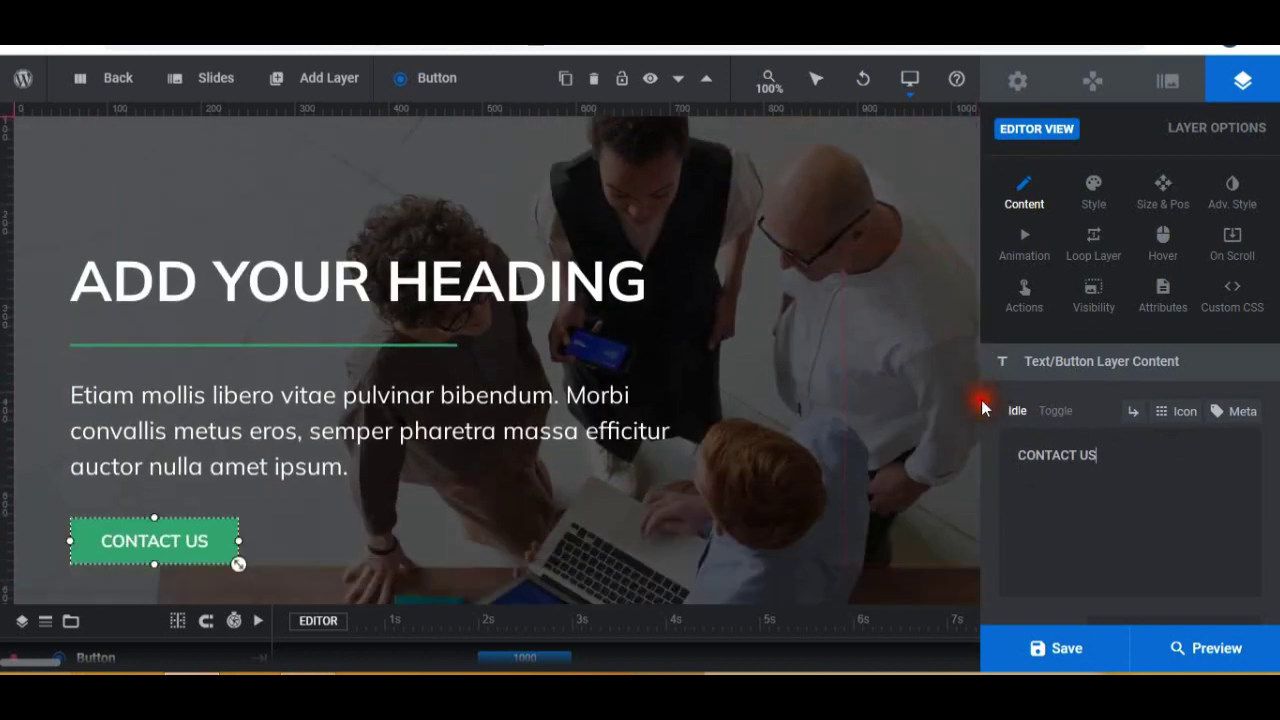
left_click(1047, 664)
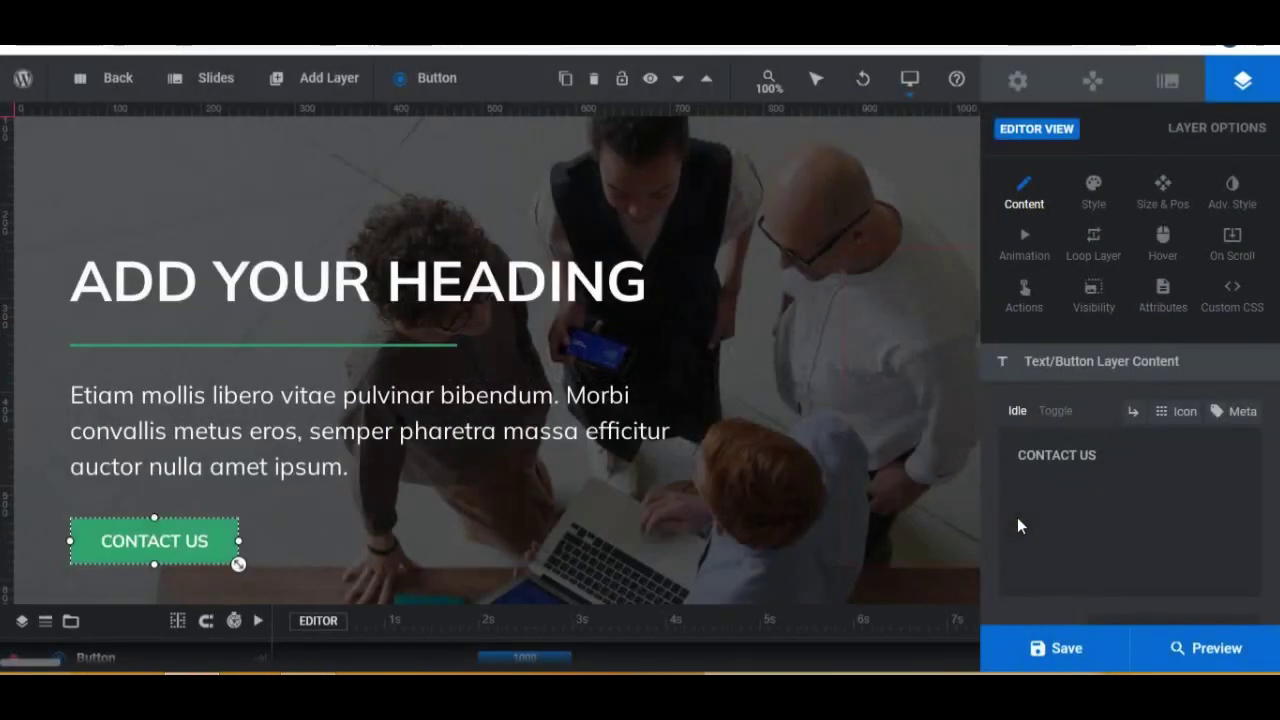
Switch to slide #3 Accounting Services and check its title, divider line and paragraph layers.
left_click(210, 84)
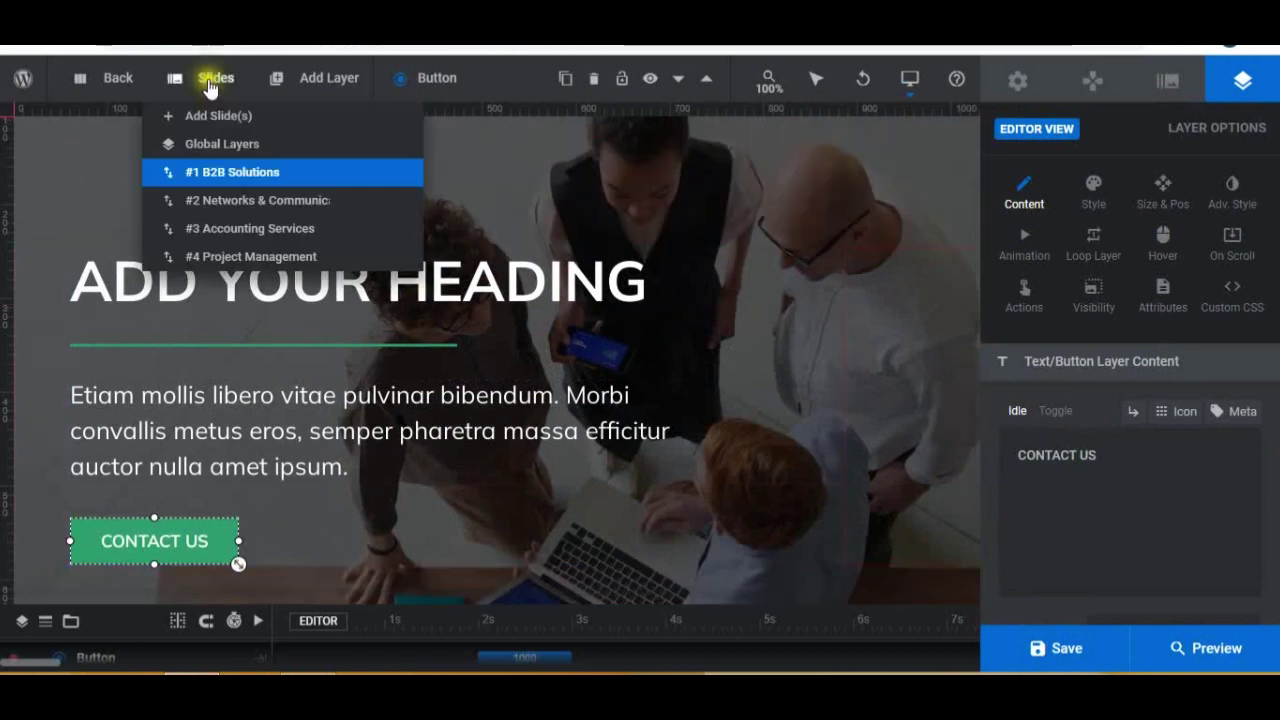
left_click(277, 232)
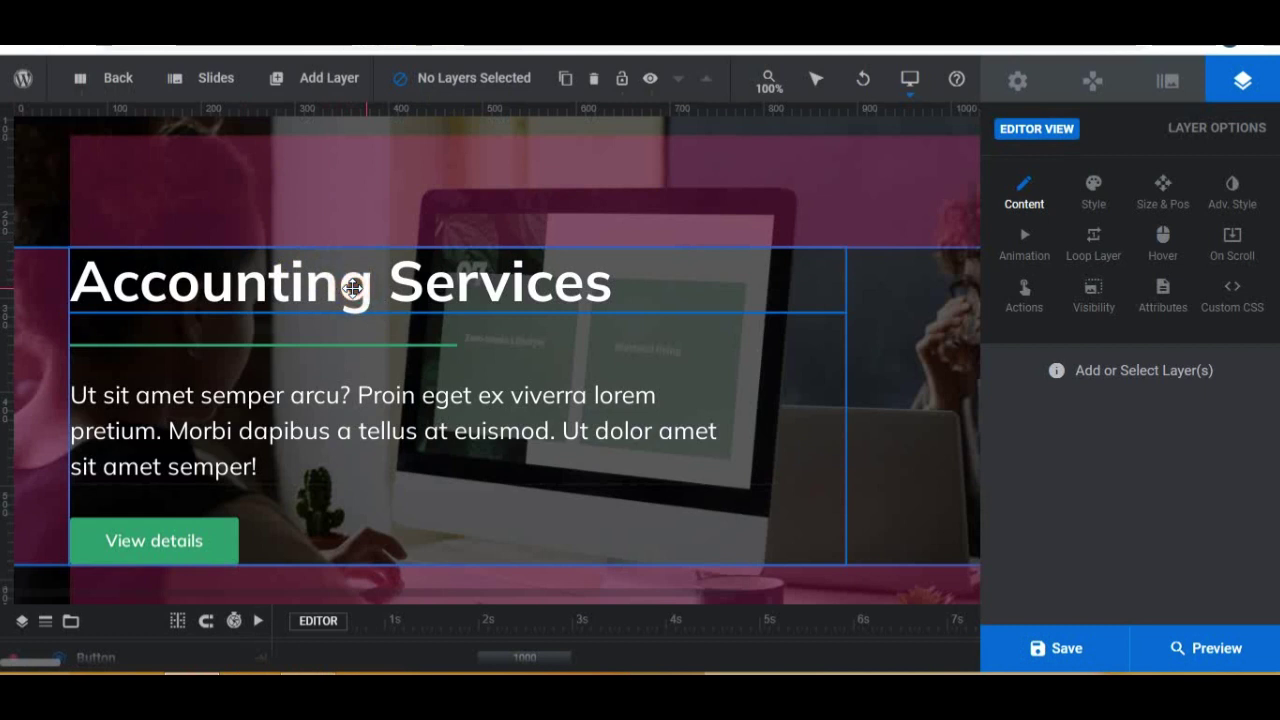
left_click(352, 288)
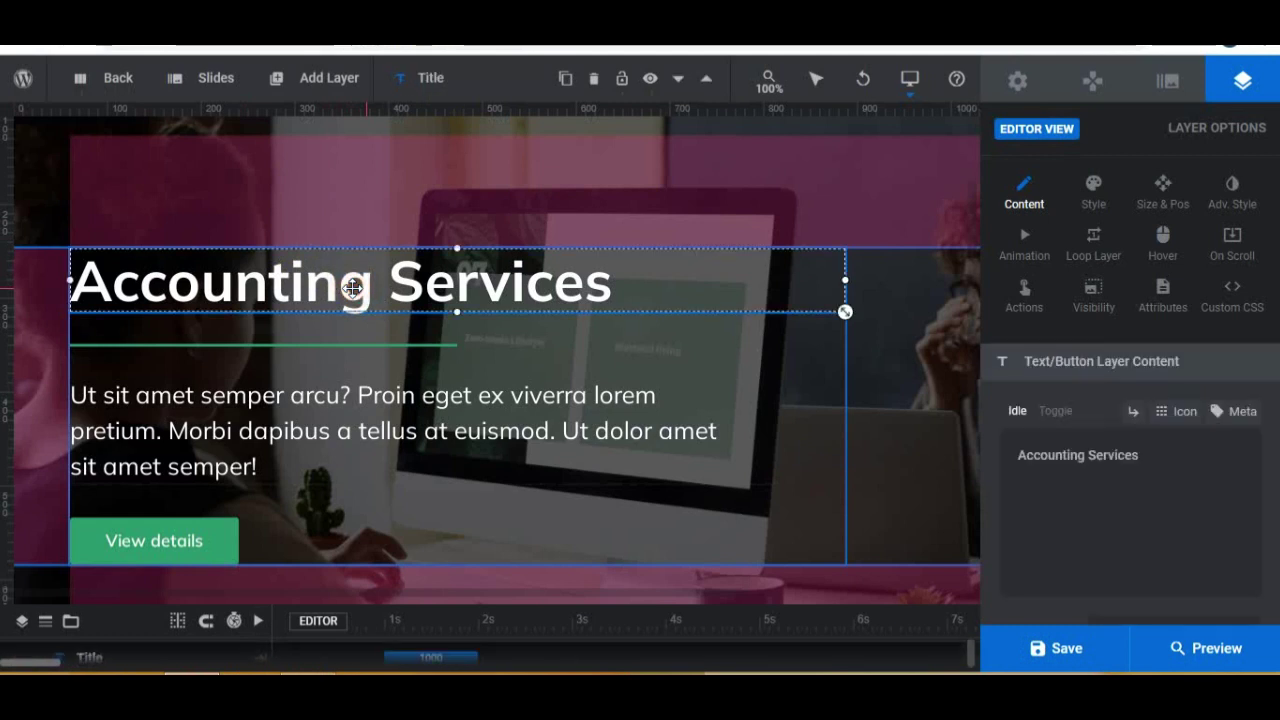
left_click(374, 344)
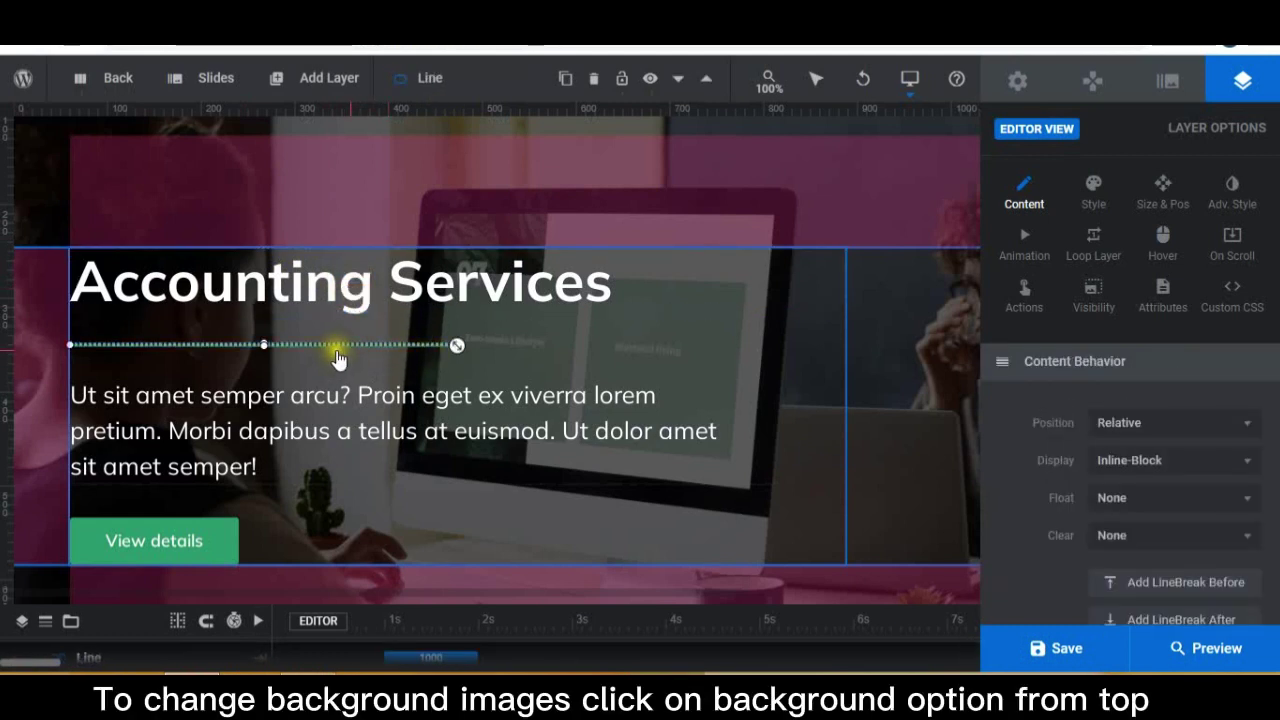
left_click(316, 398)
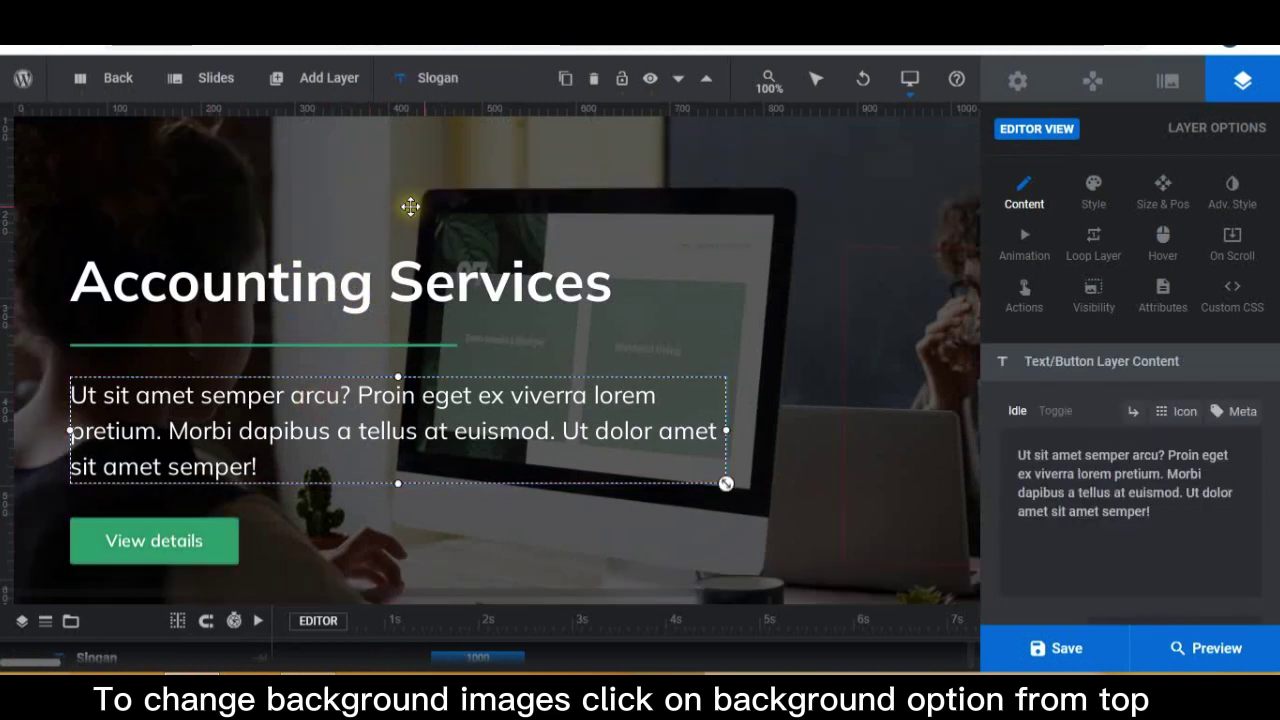
Set the slide background to the dark laptop image img001-46 from the Media Library and save.
left_click(1166, 88)
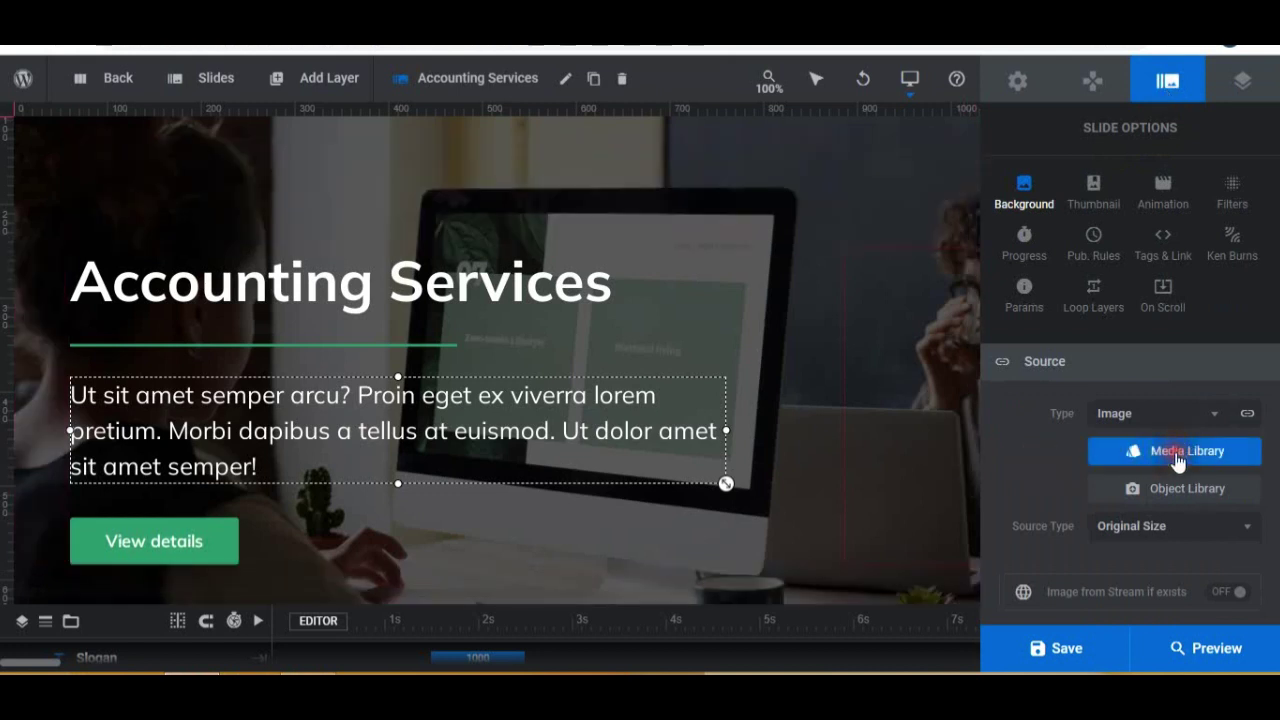
left_click(1178, 455)
left_click(170, 142)
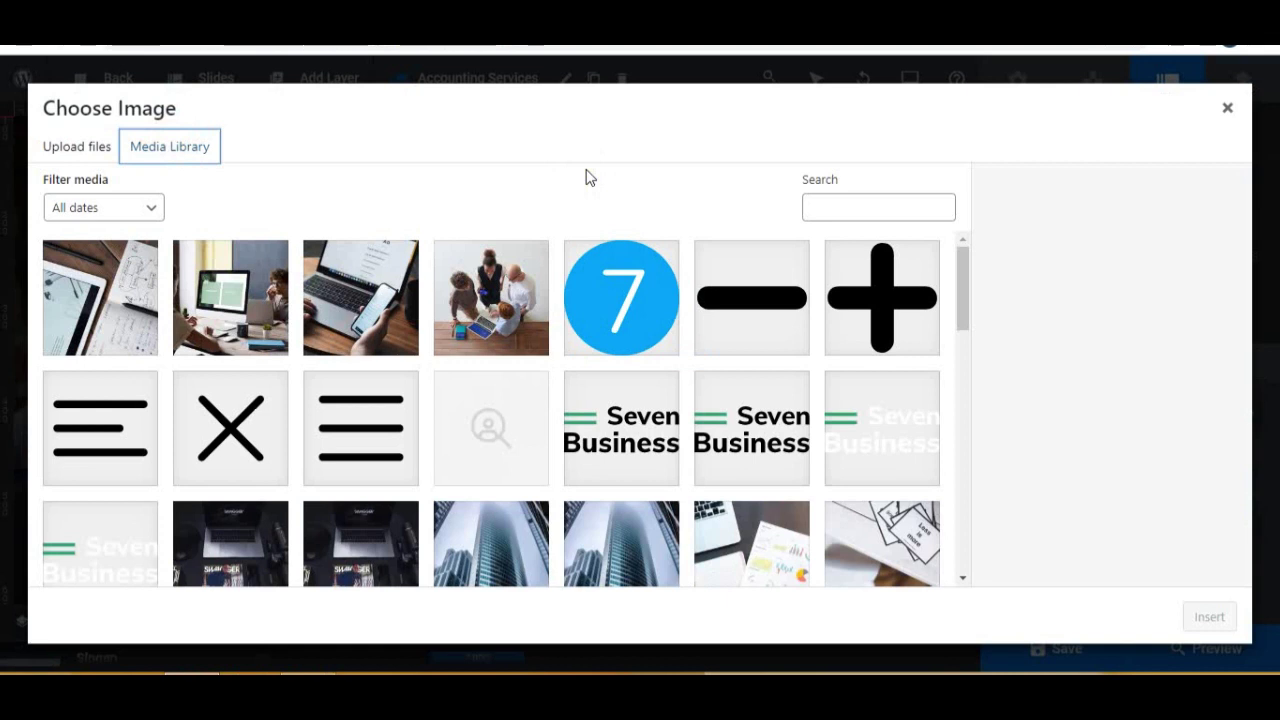
left_click(245, 537)
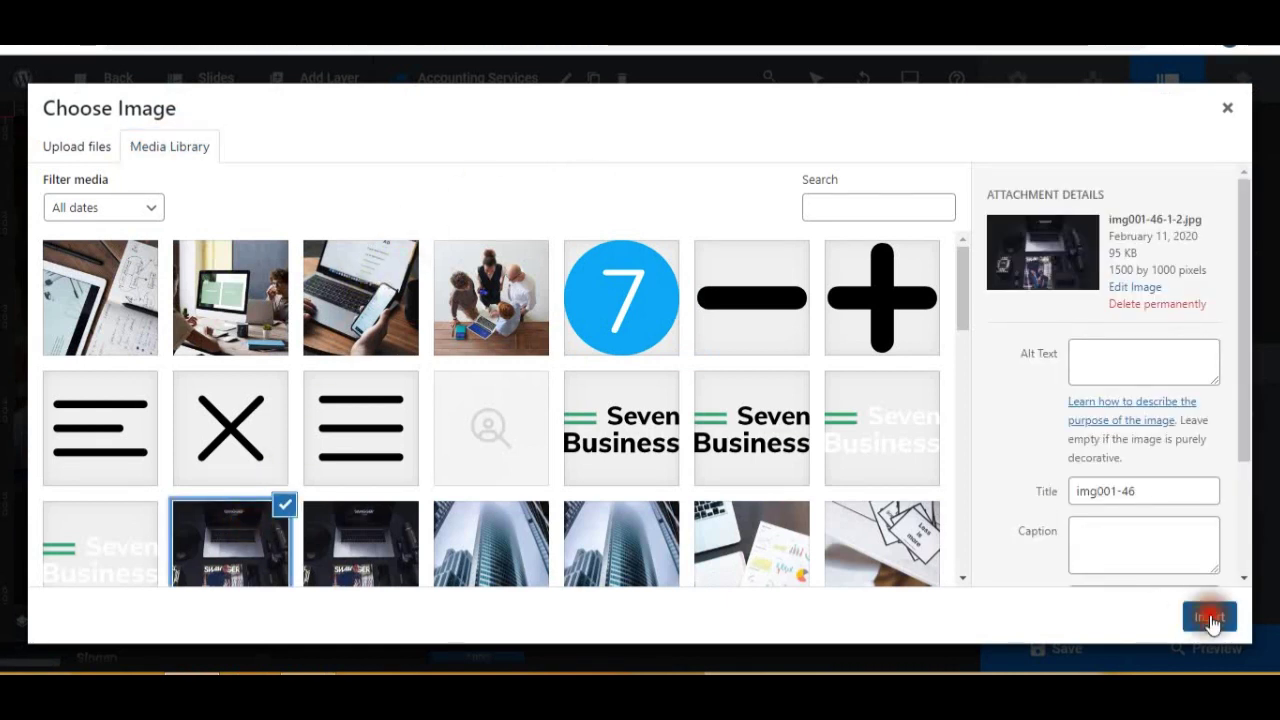
left_click(1207, 612)
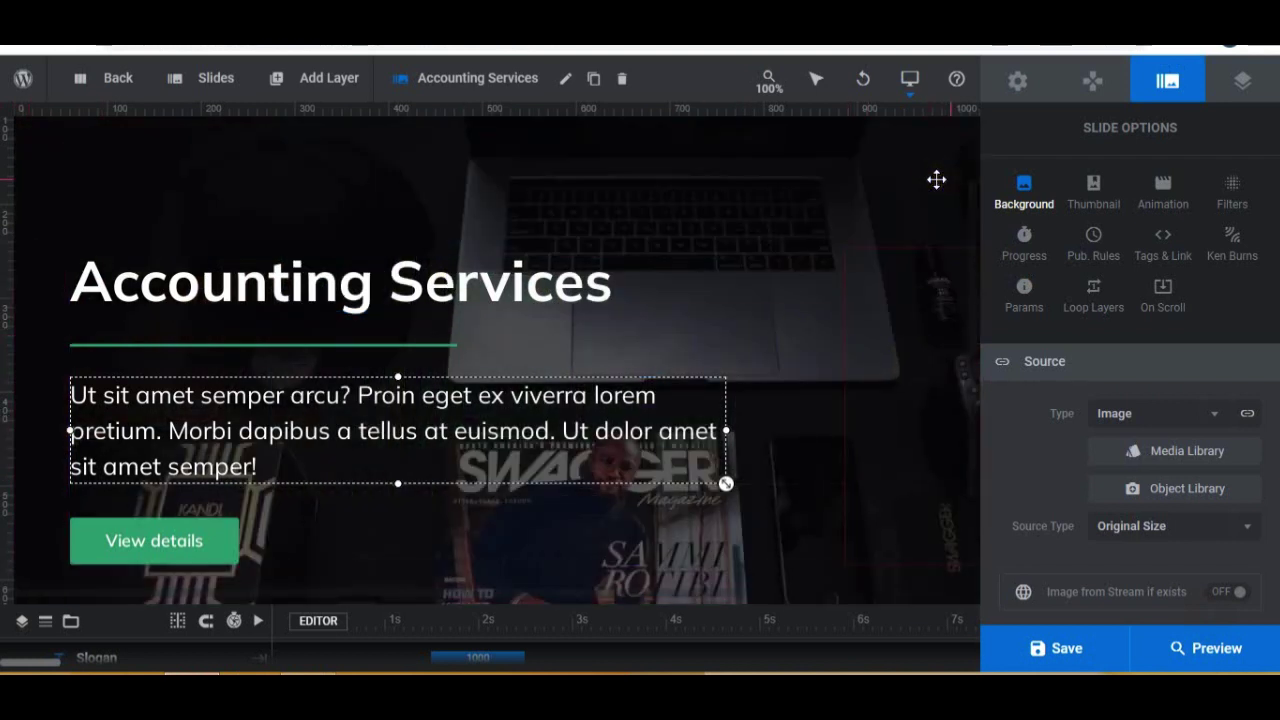
left_click(1058, 648)
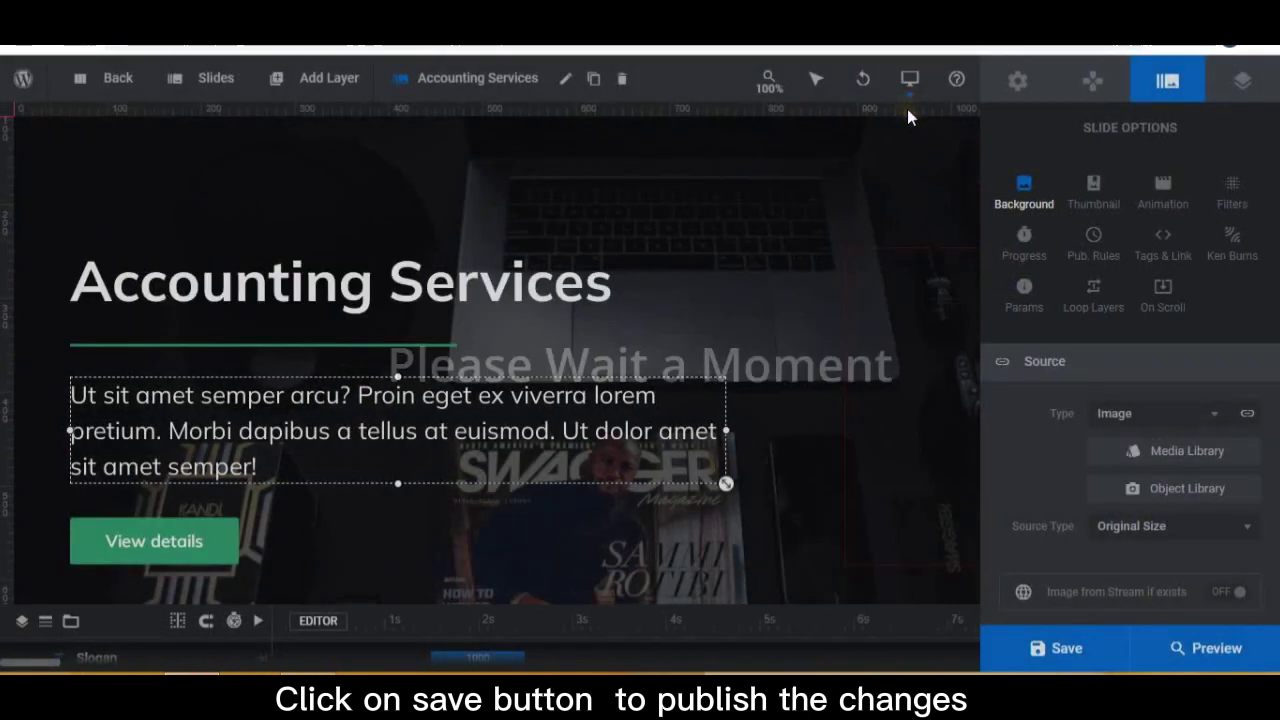
In the Mobile layout, move the paragraph above the green divider line, then return to Desktop.
mouse_move(909, 95)
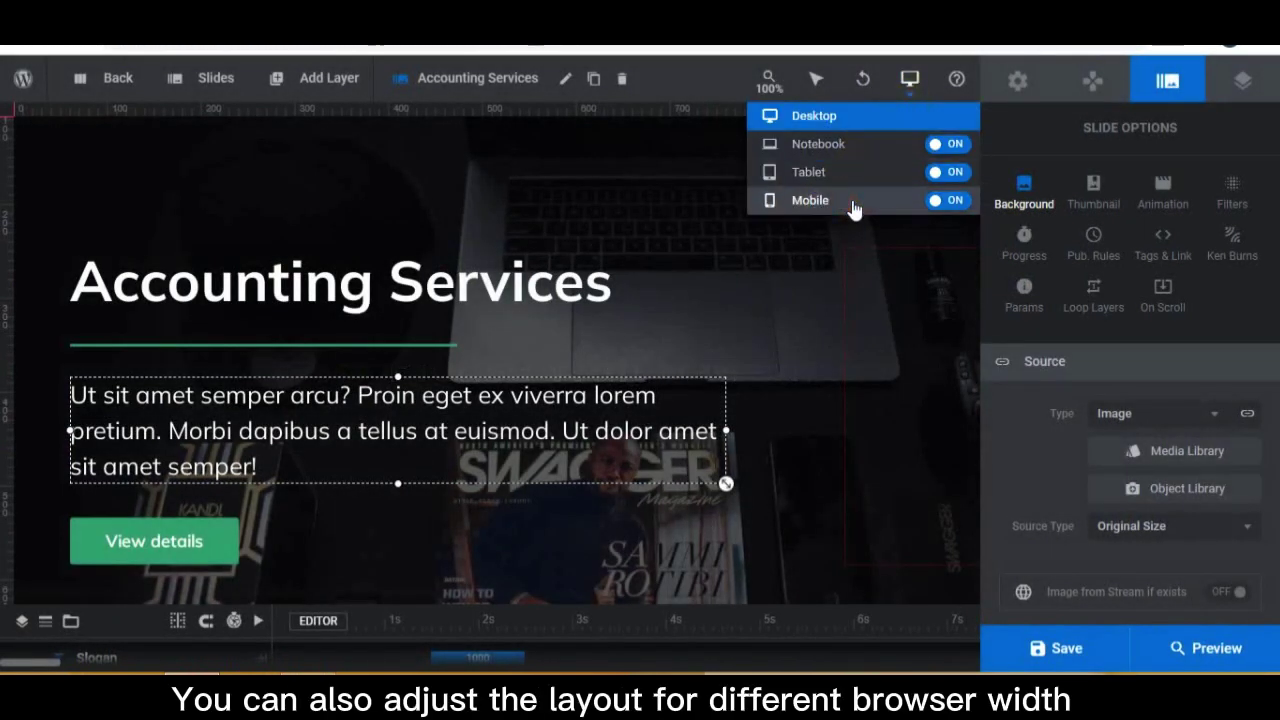
left_click(853, 208)
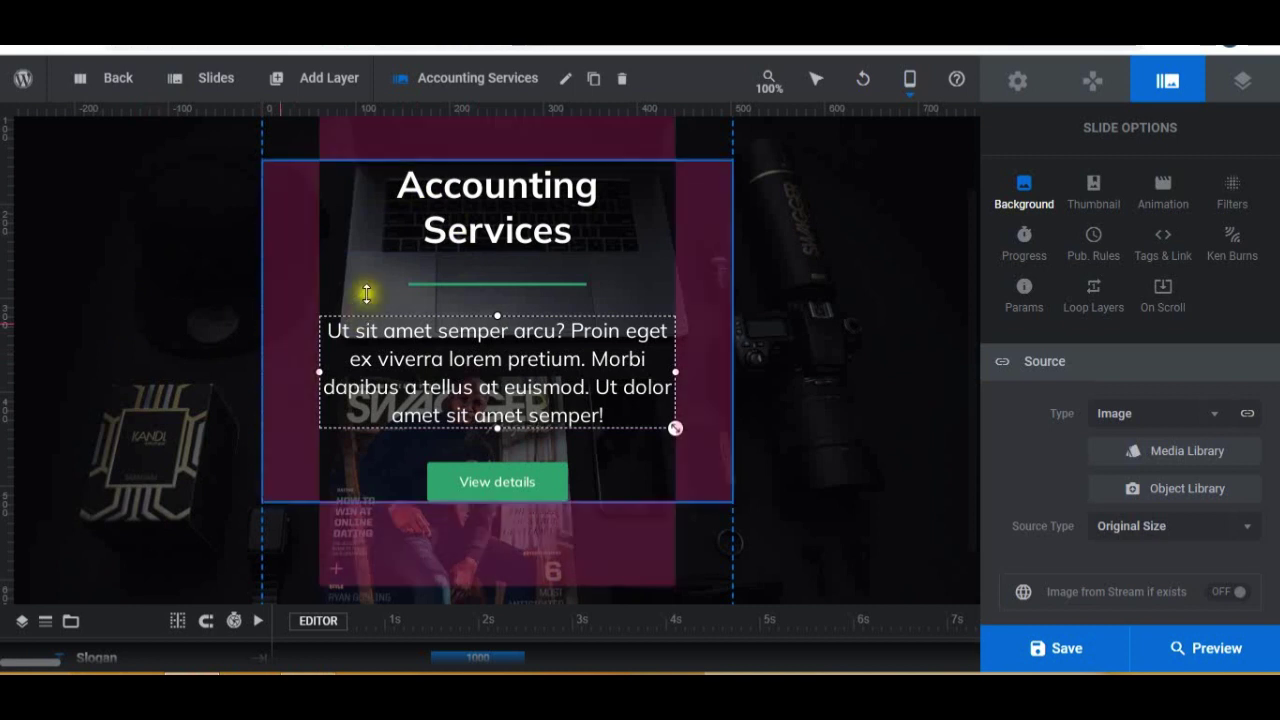
left_click(521, 363)
left_click_drag(521, 363, 421, 358)
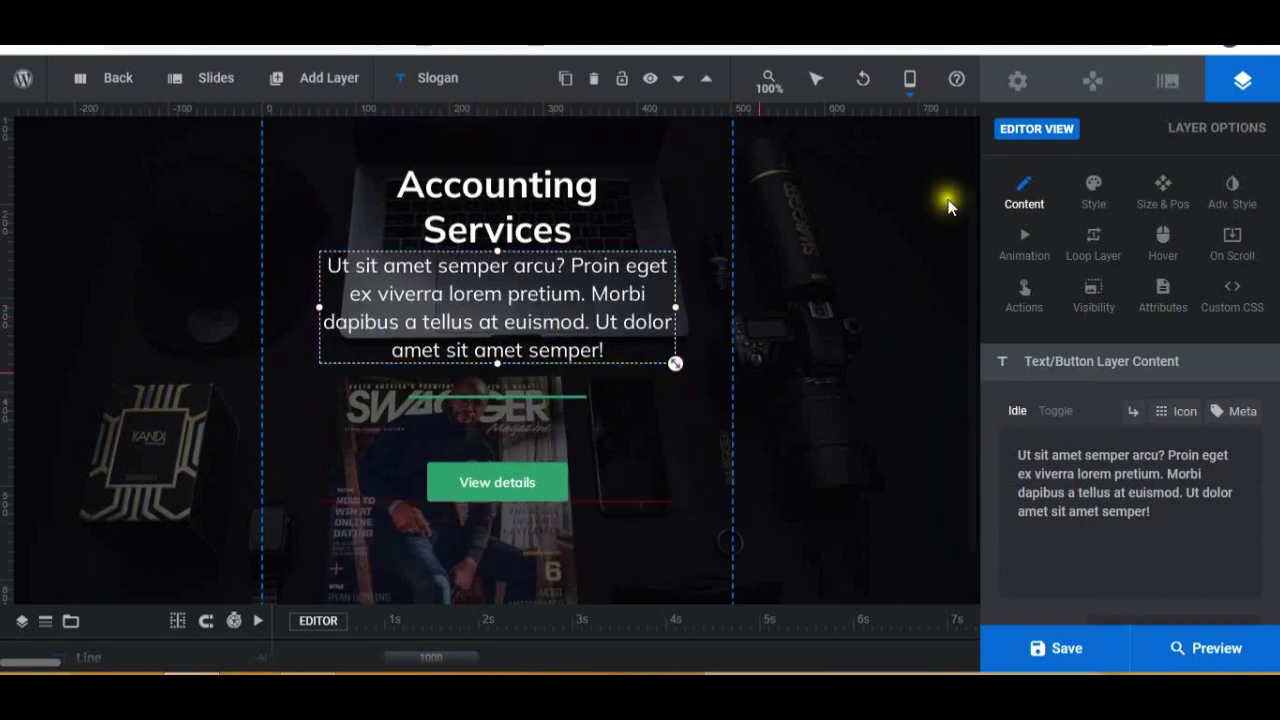
left_click(910, 84)
left_click(847, 125)
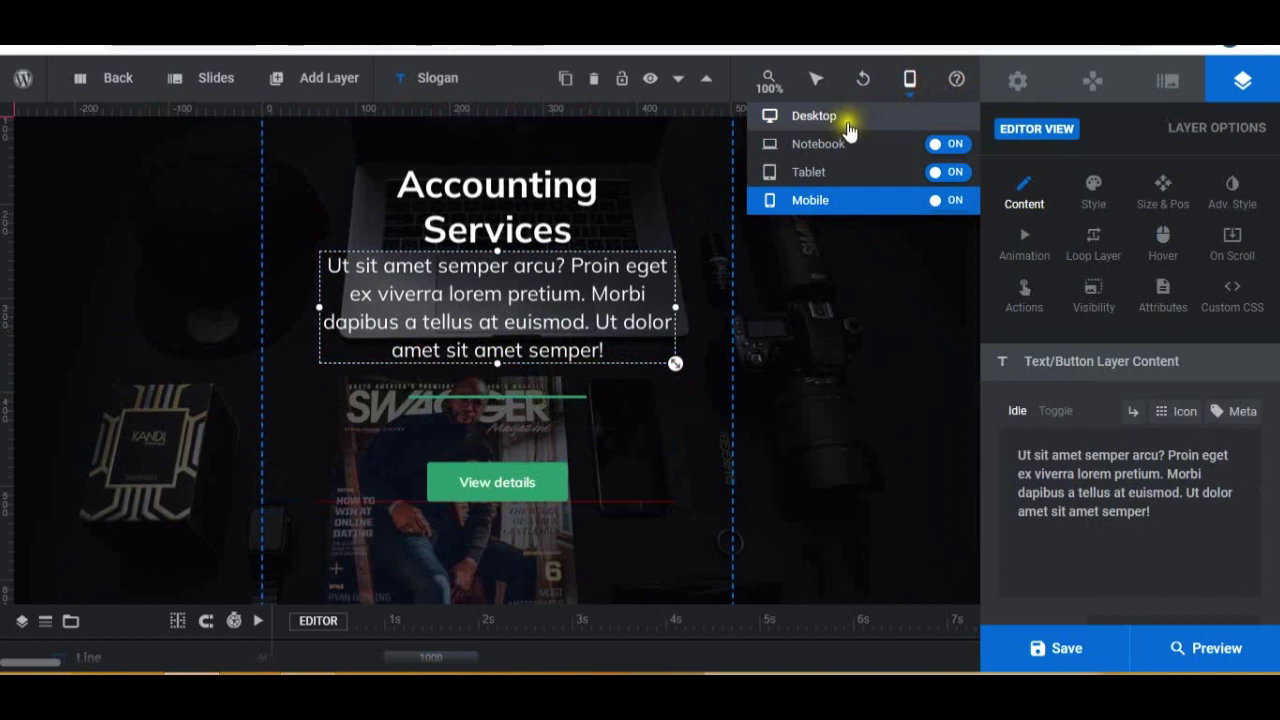
left_click(145, 322)
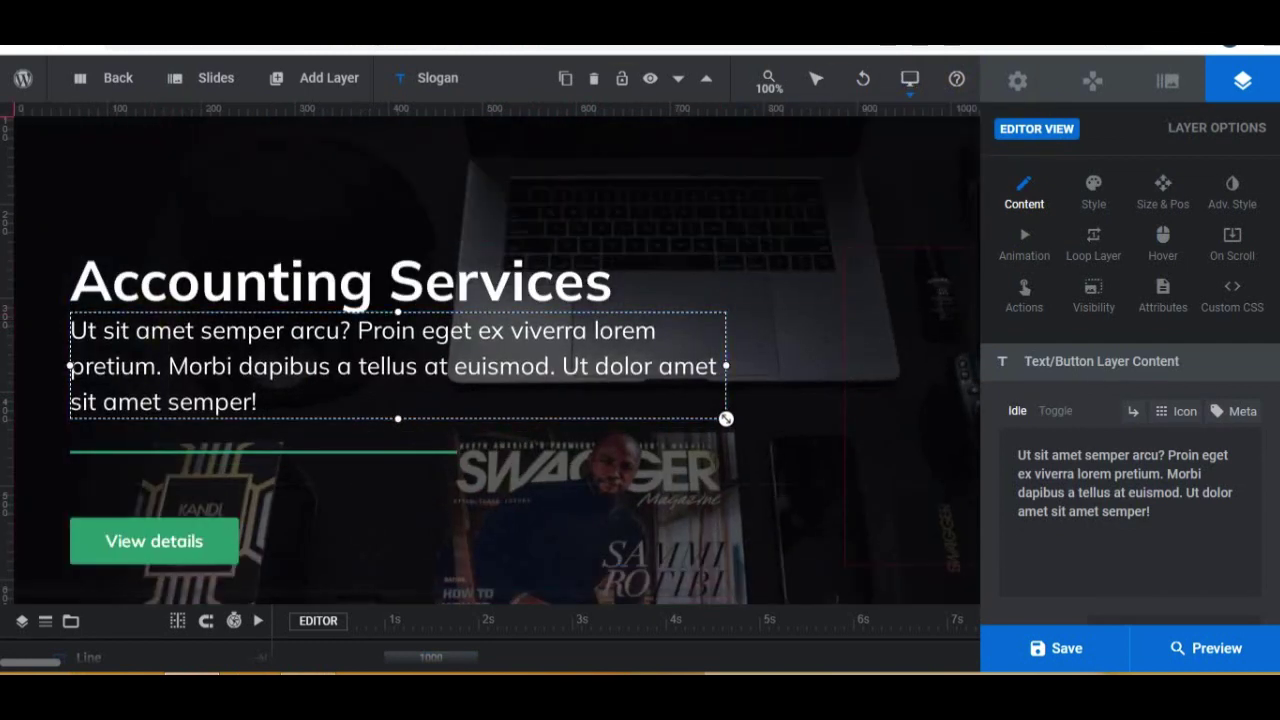